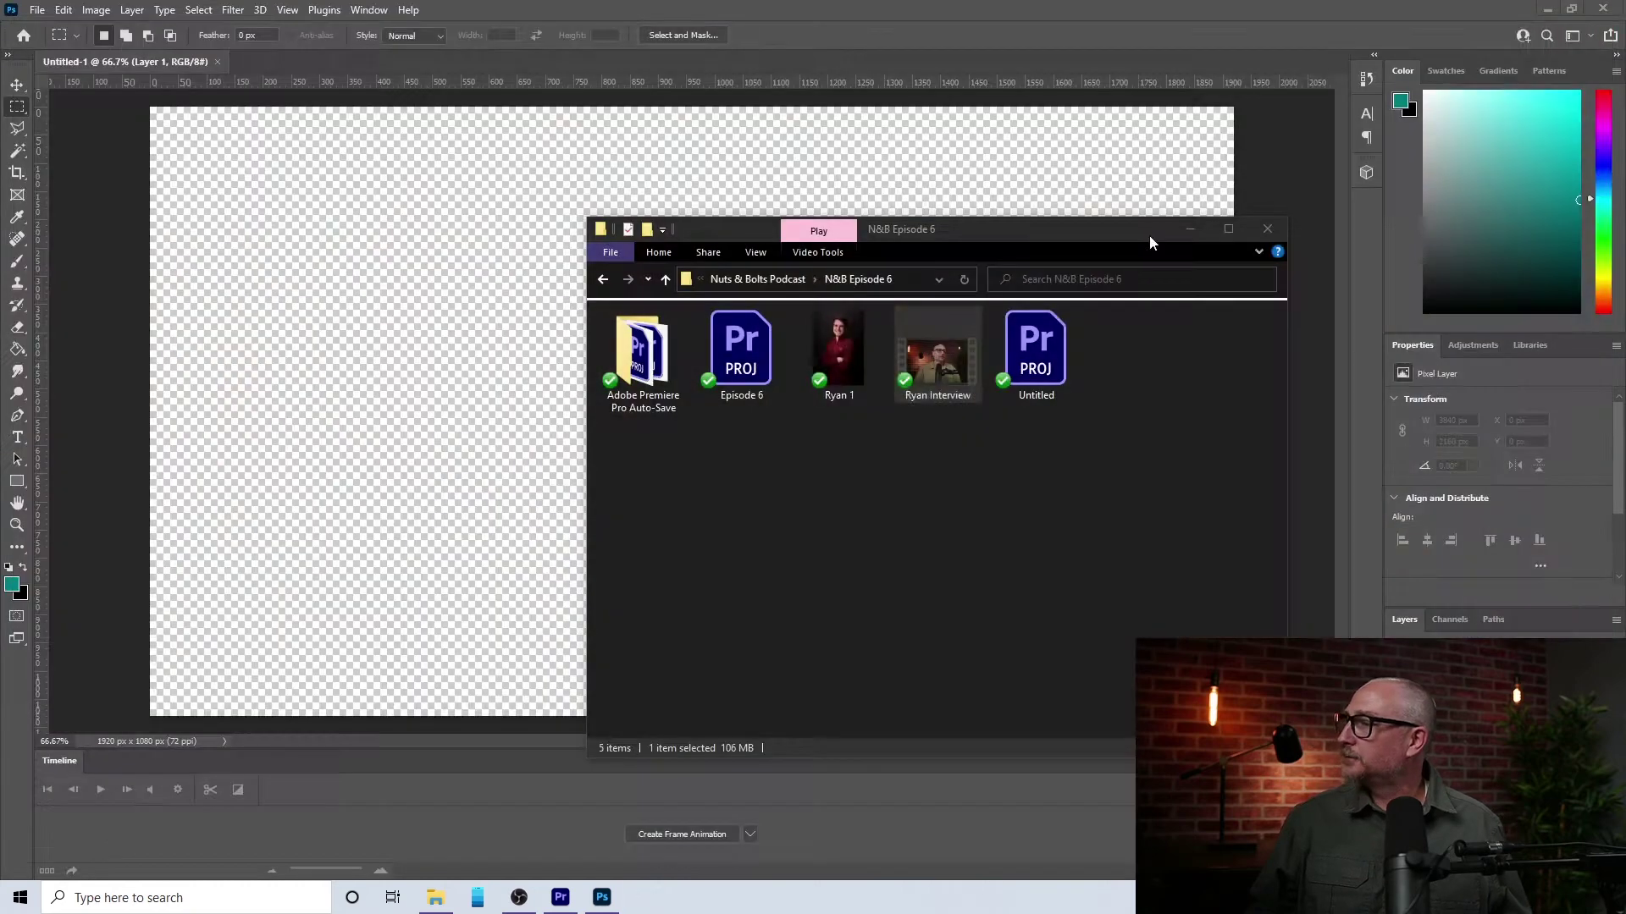
Minimize the N&B Episode 6 Explorer window to reveal the empty 1920×1080 Photoshop canvas
click(813, 176)
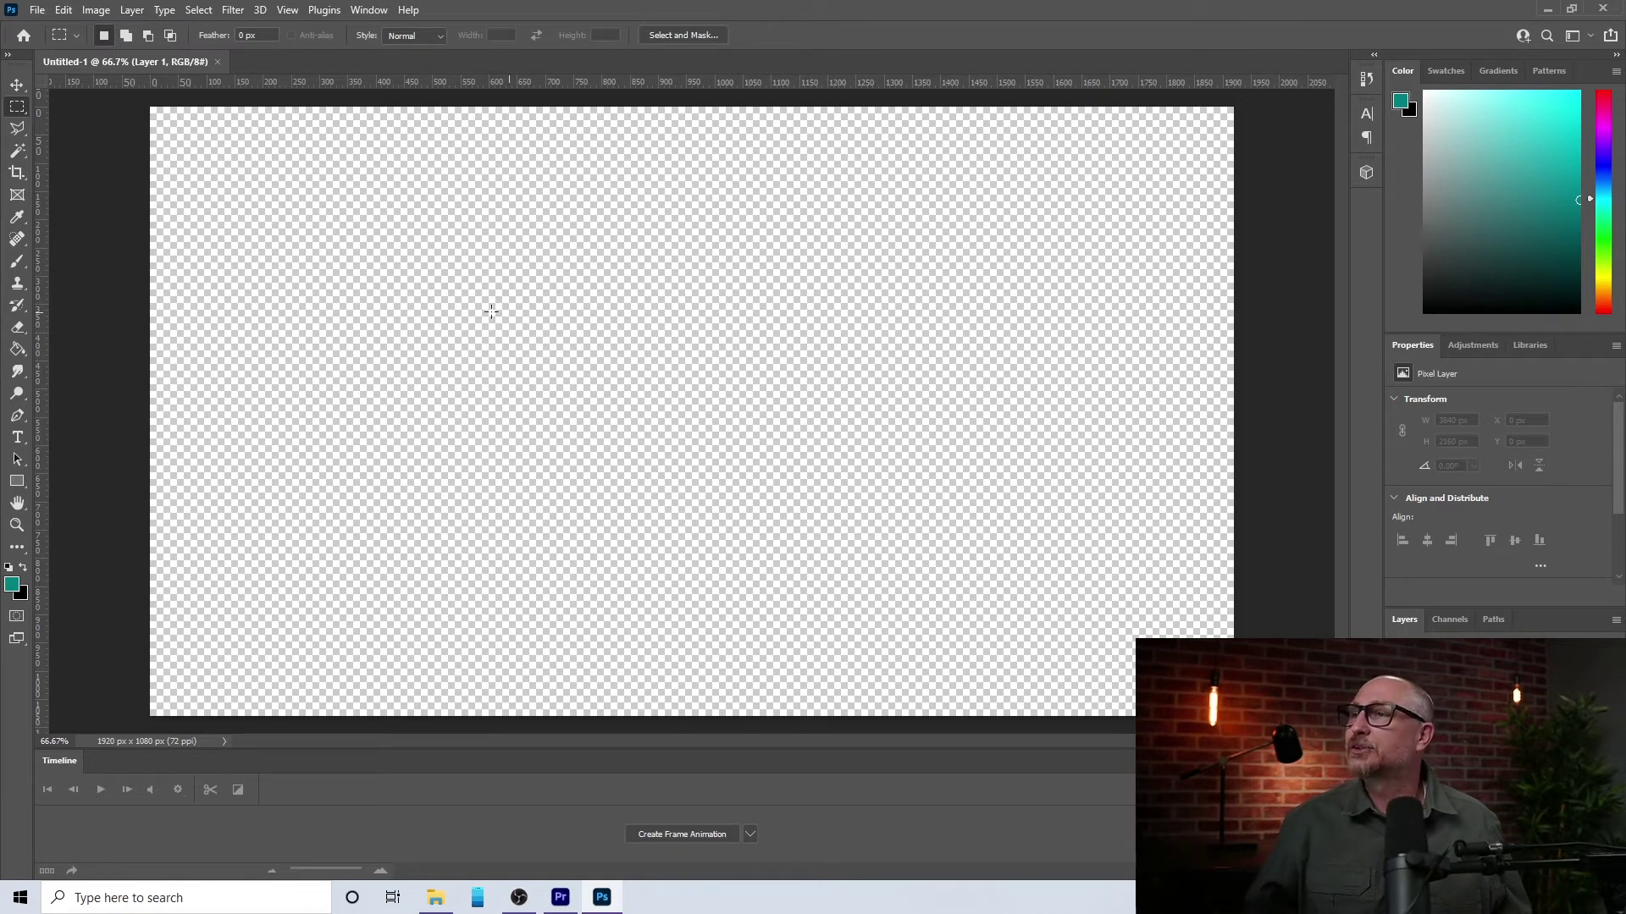
Paste the copied Zoom interview screenshot into Untitled-1 as Layer 1
click(221, 62)
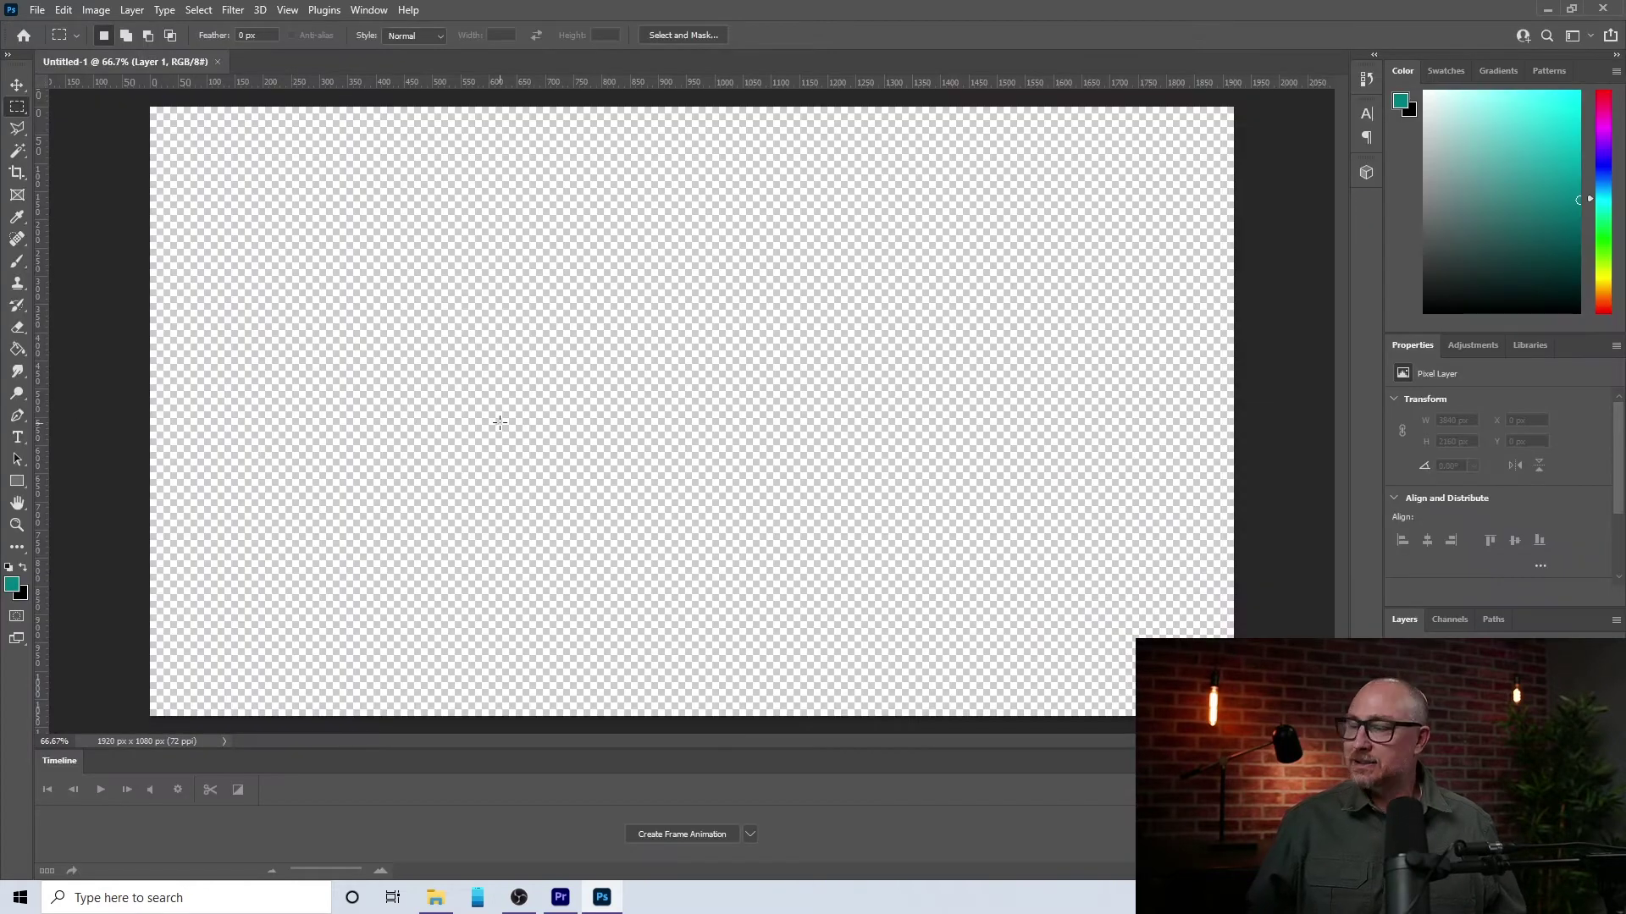
key(ctrl+v)
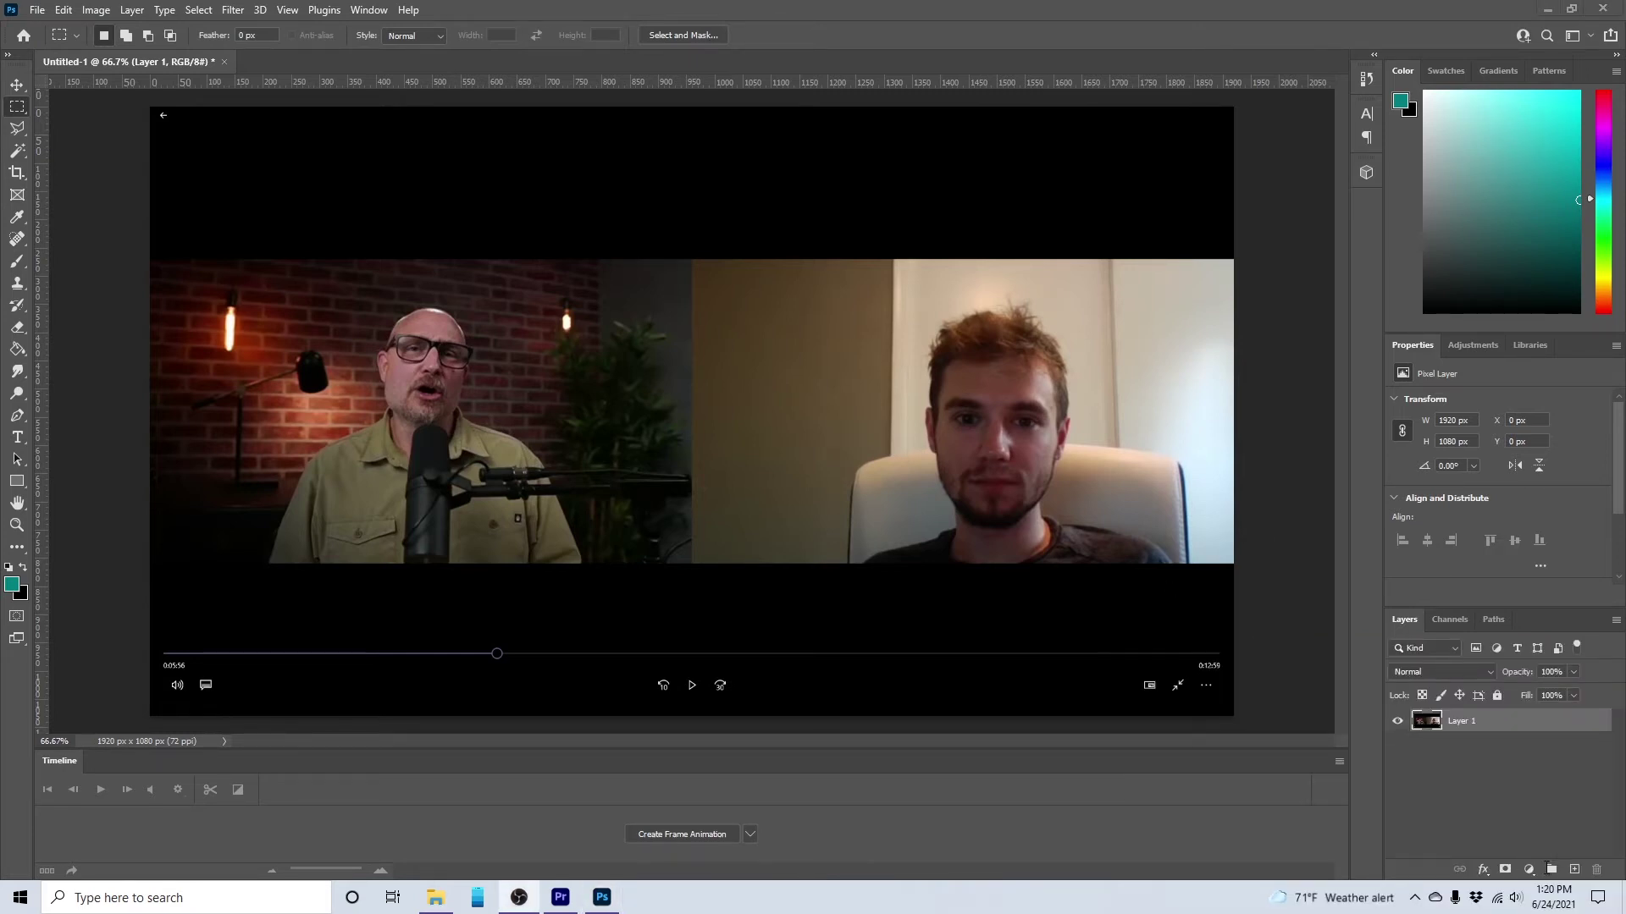
Add a teal Solid Color fill layer, Color Fill 1, above the screenshot
click(1530, 868)
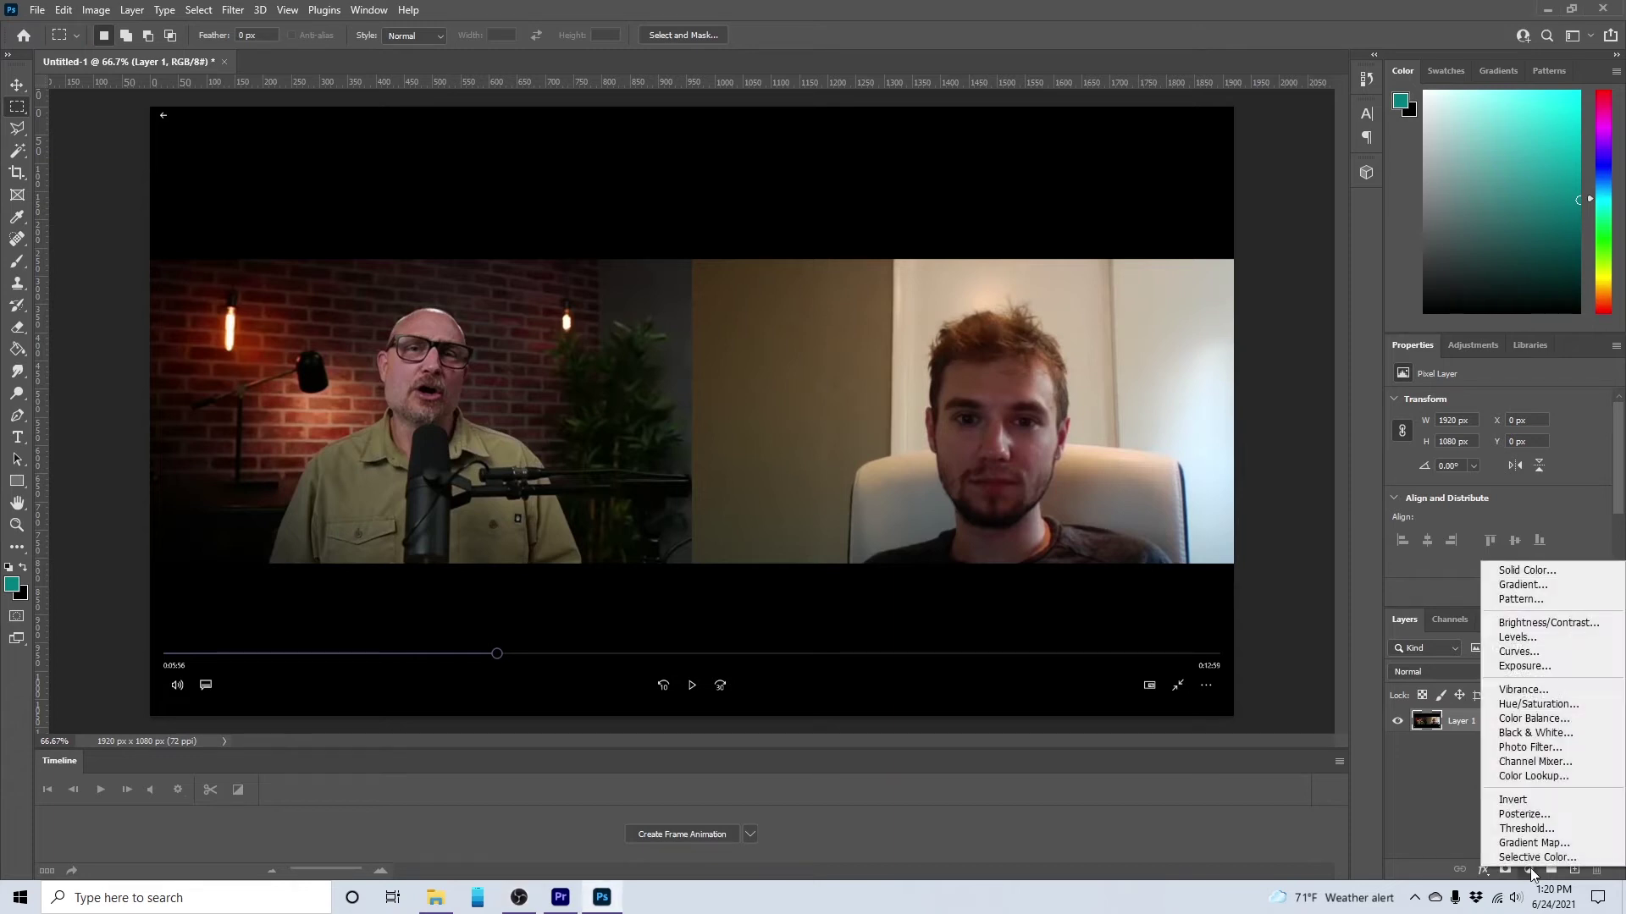
click(1552, 571)
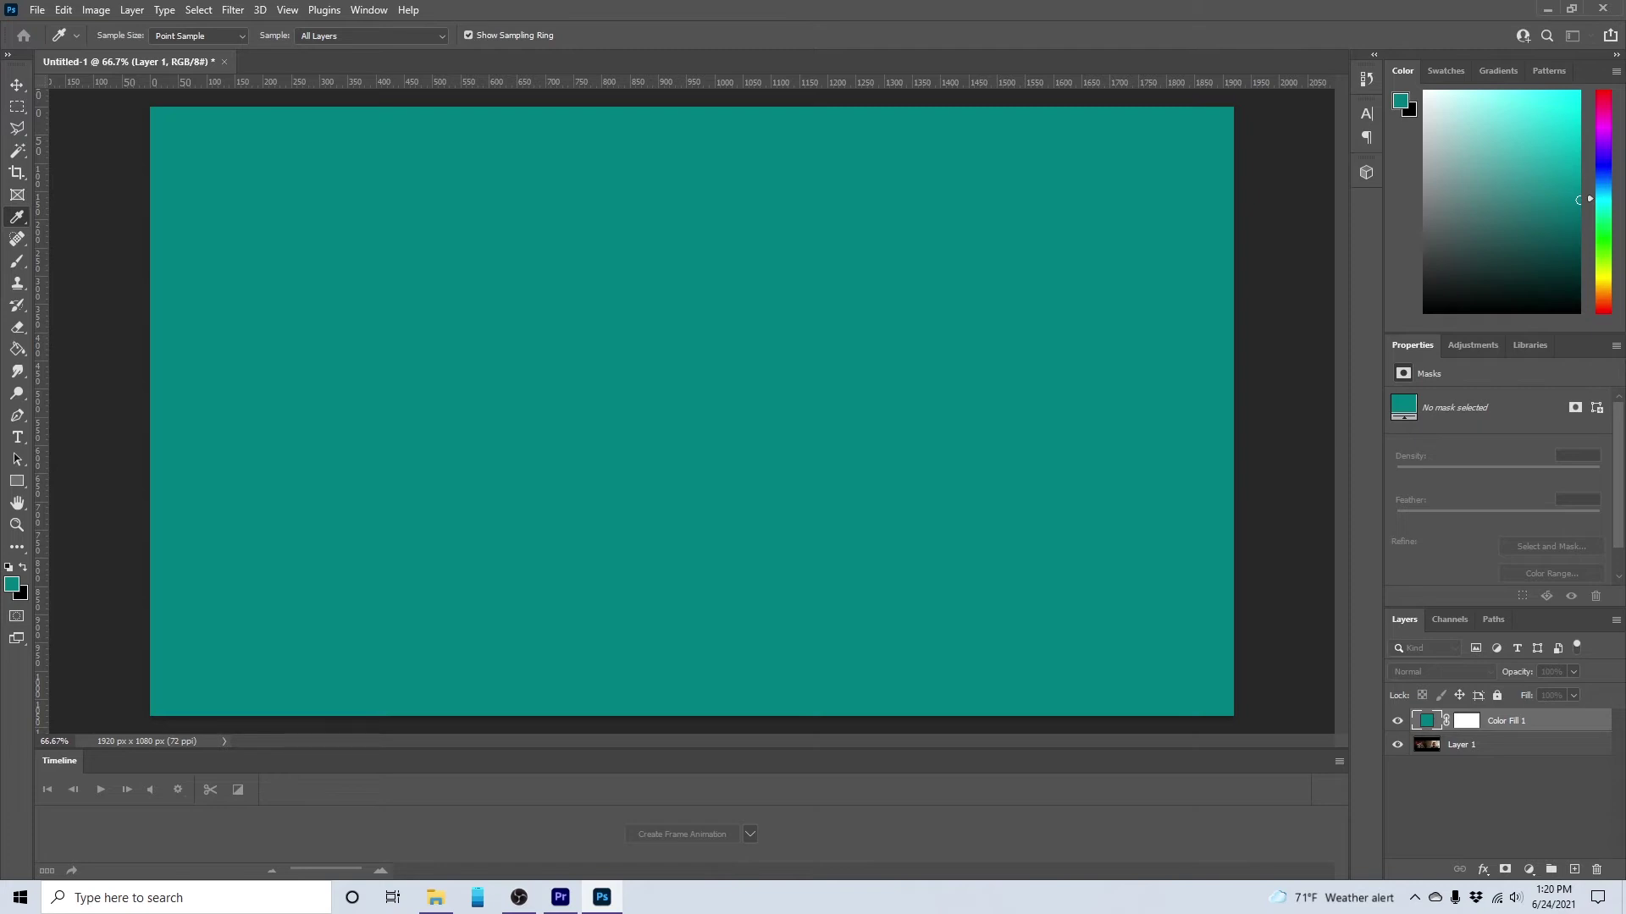
key(m)
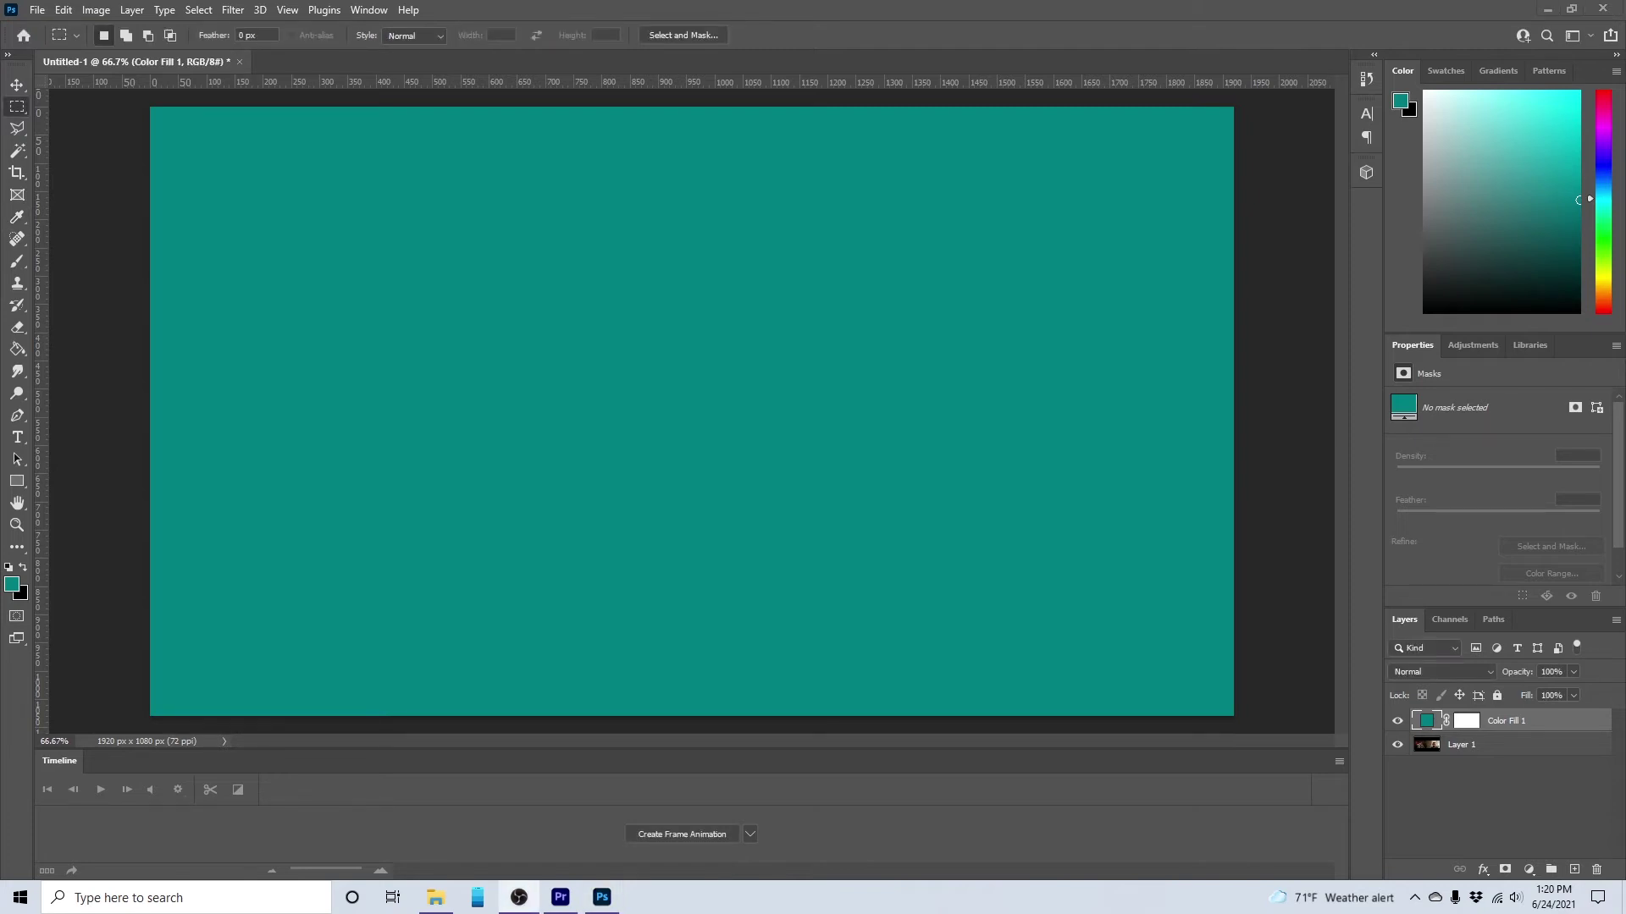
Toggle Color Fill 1's visibility, leaving it hidden so the interview screenshot shows
click(1398, 722)
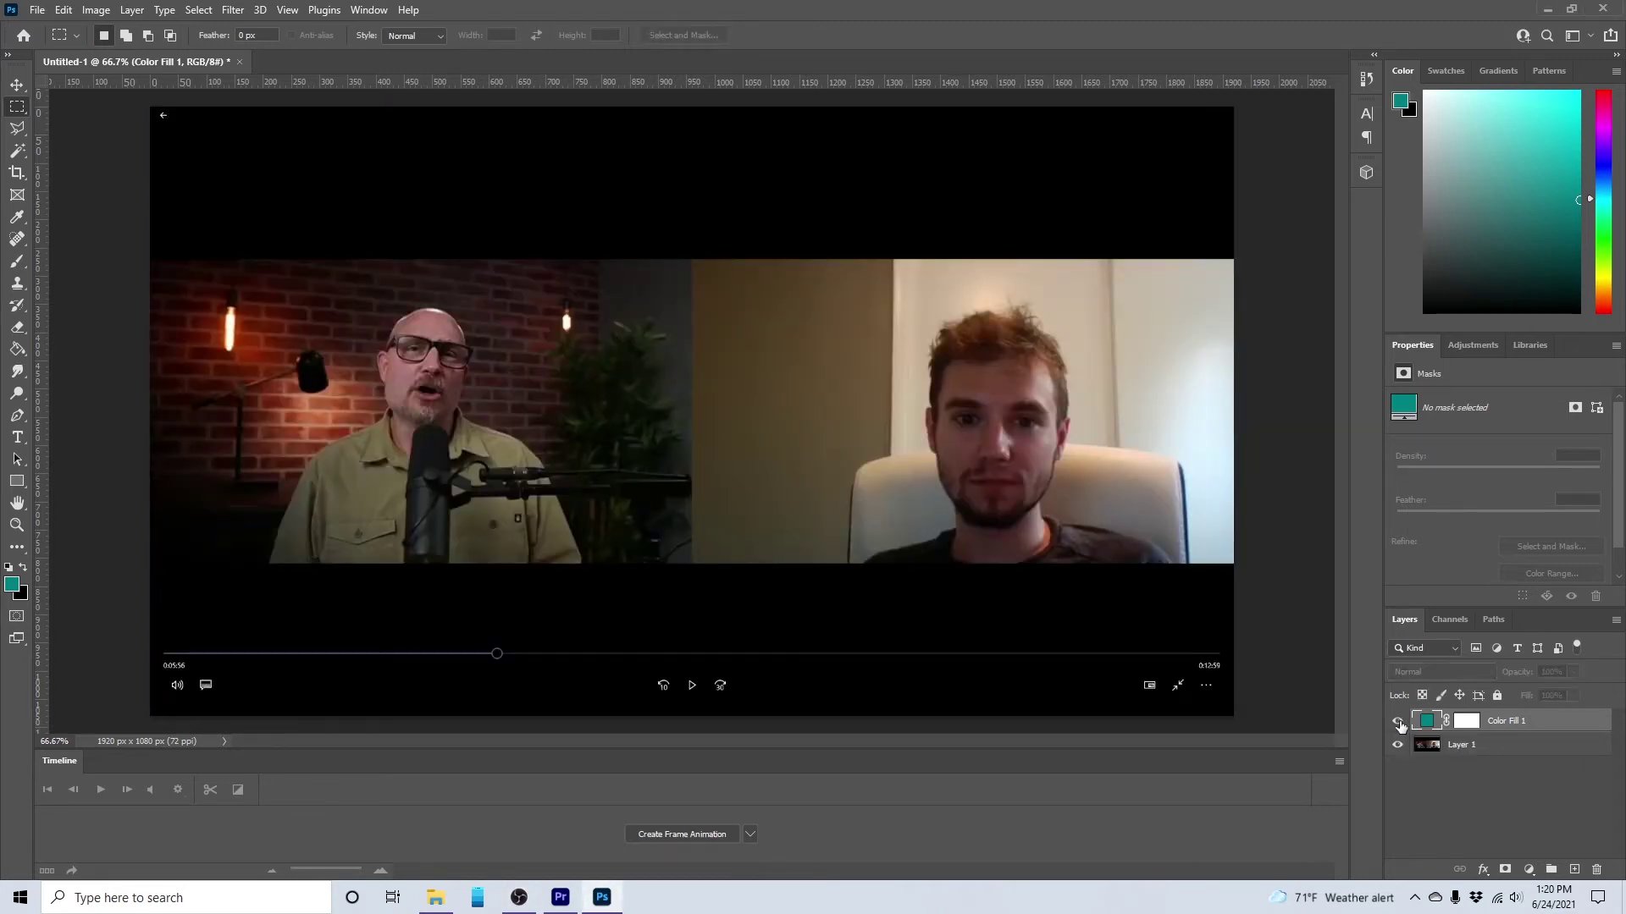
click(1398, 721)
click(1399, 723)
click(1397, 723)
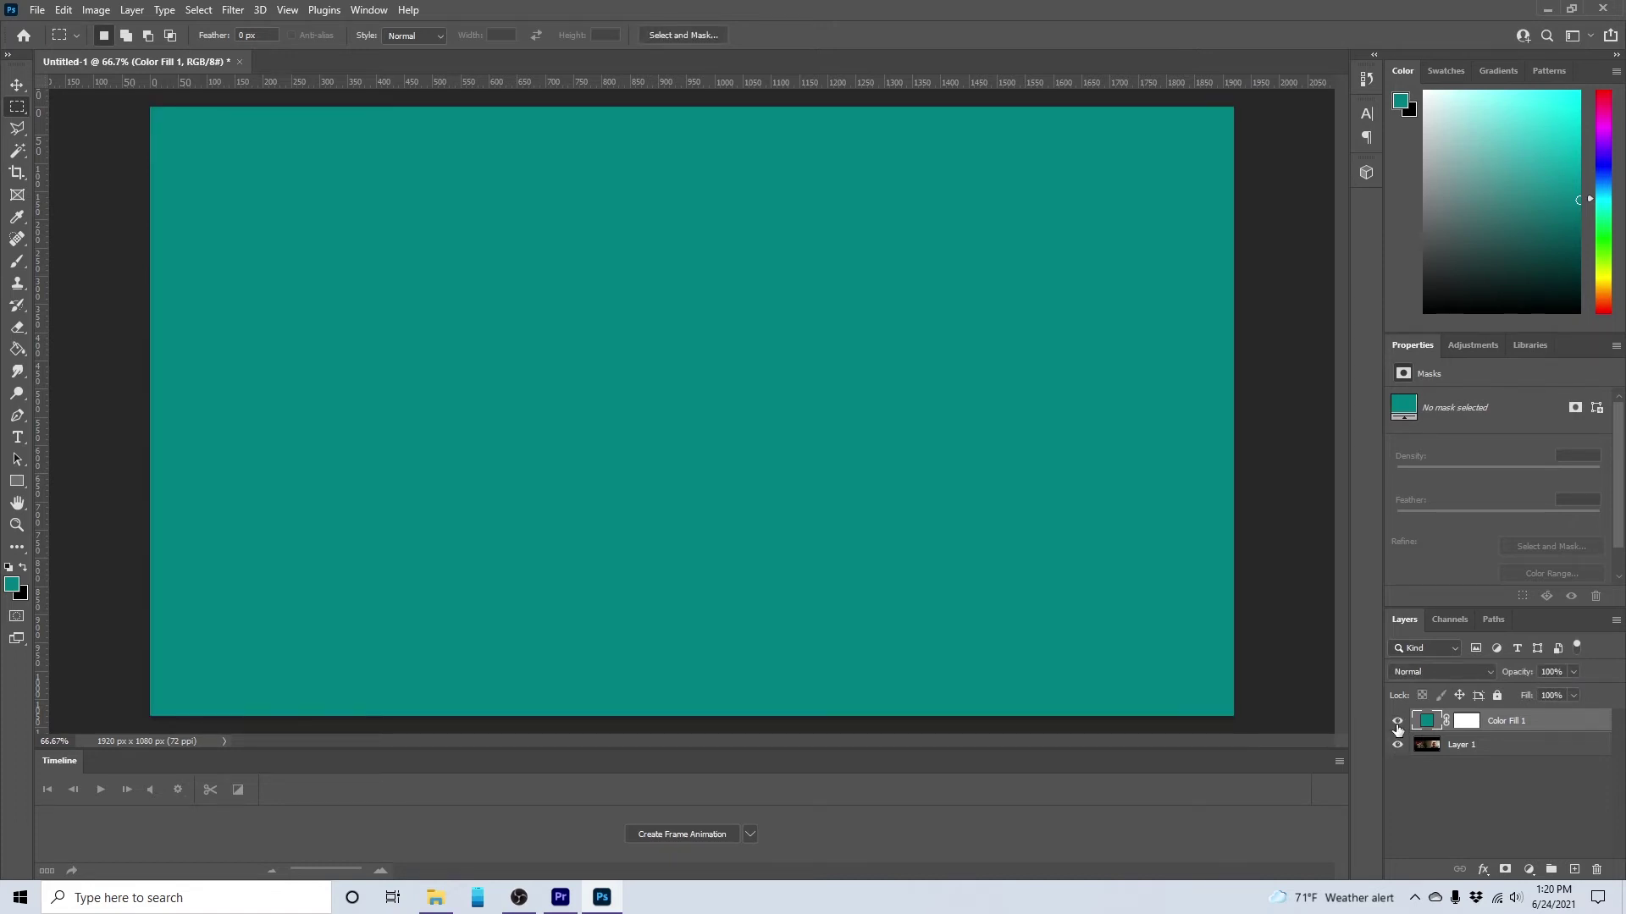
click(1397, 724)
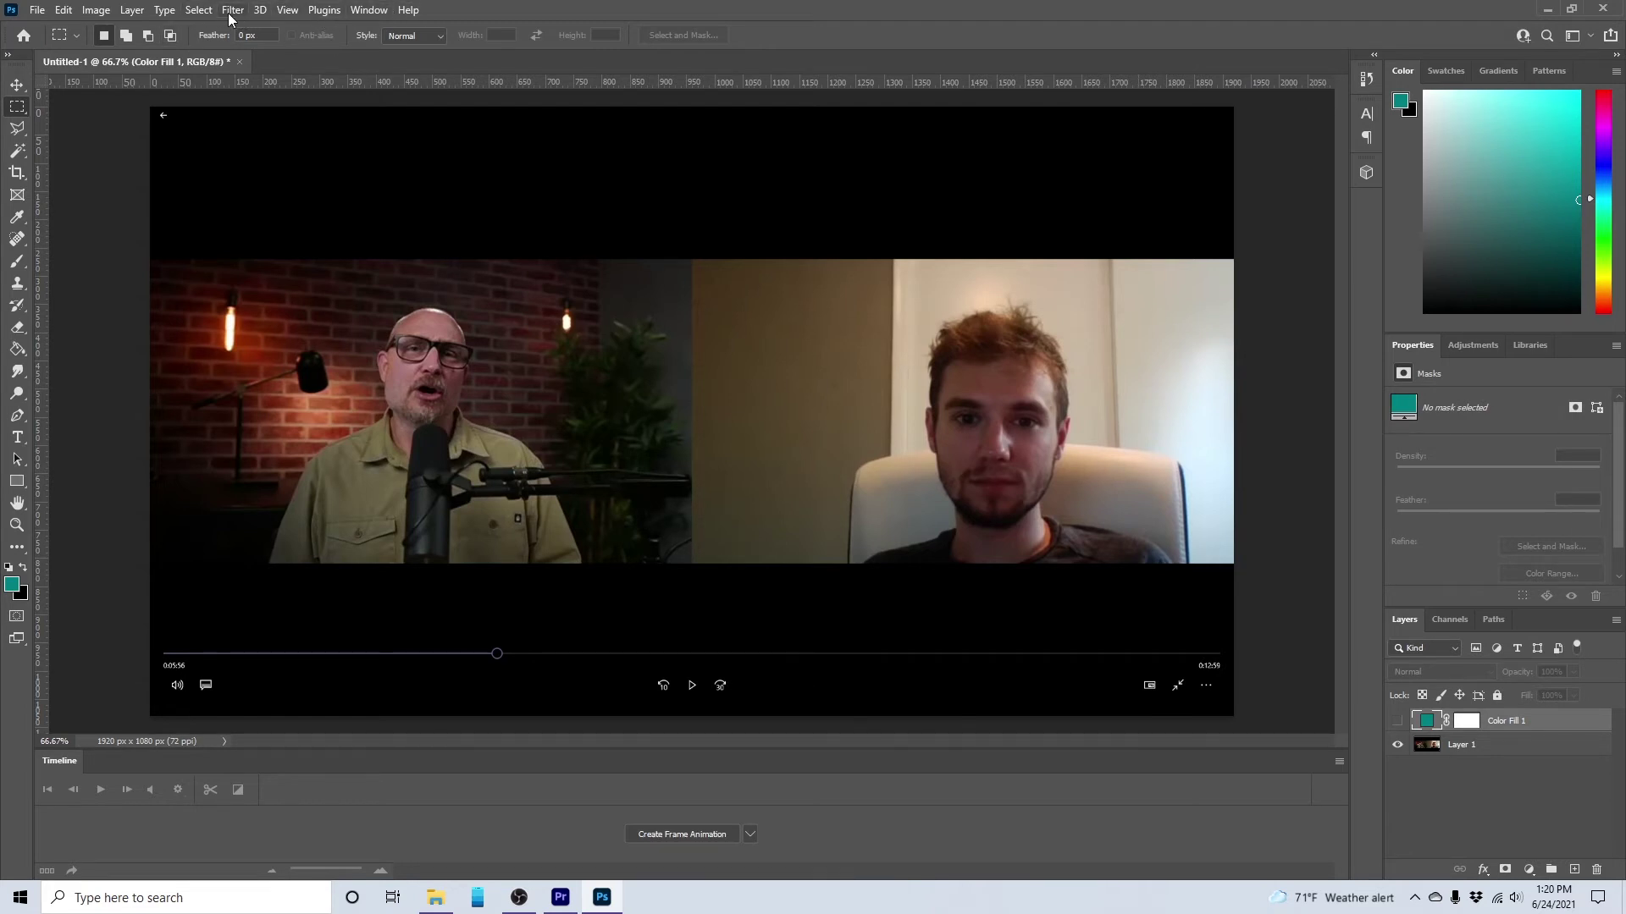
Turn on rulers and add guides at the 960 px centre and the windows' top and bottom
click(291, 12)
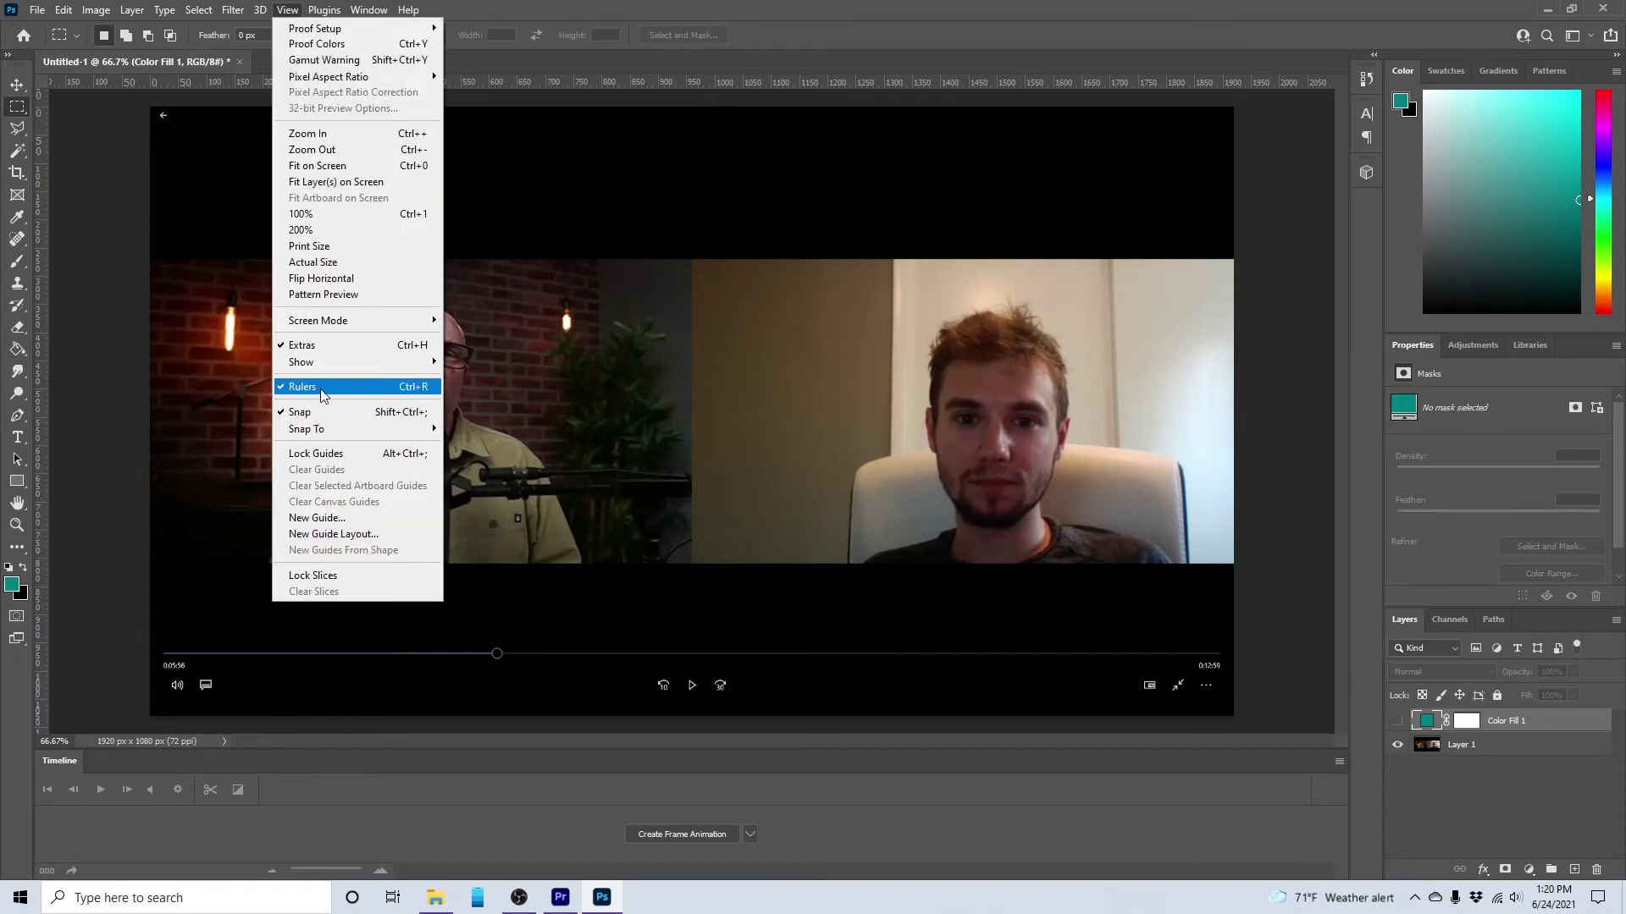
click(534, 18)
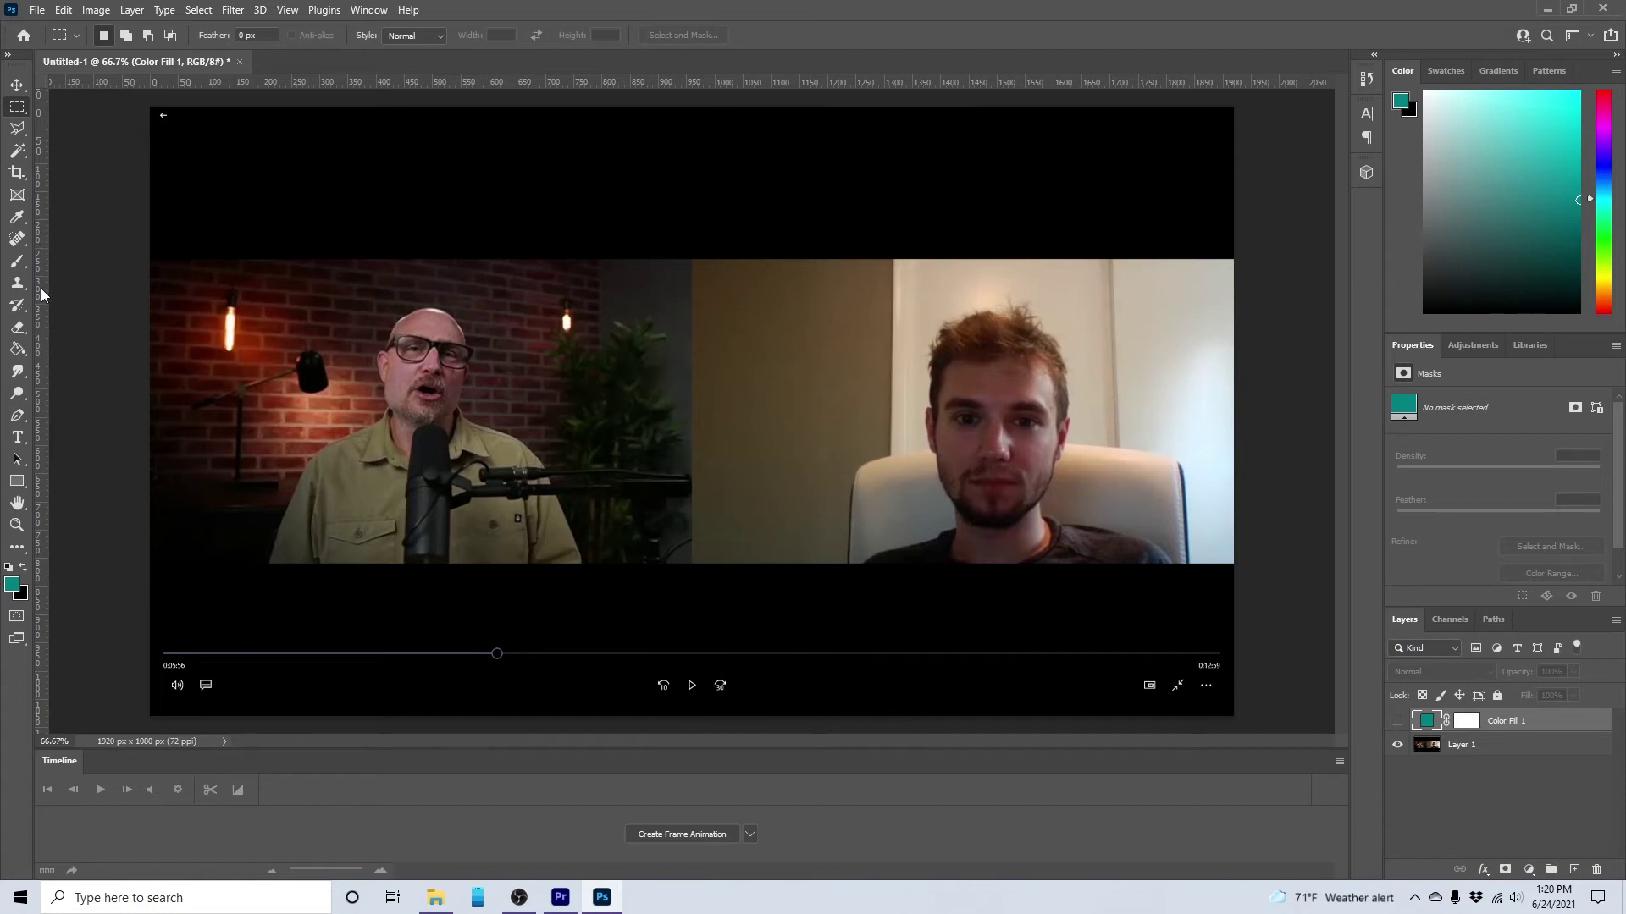
drag(41, 288, 693, 378)
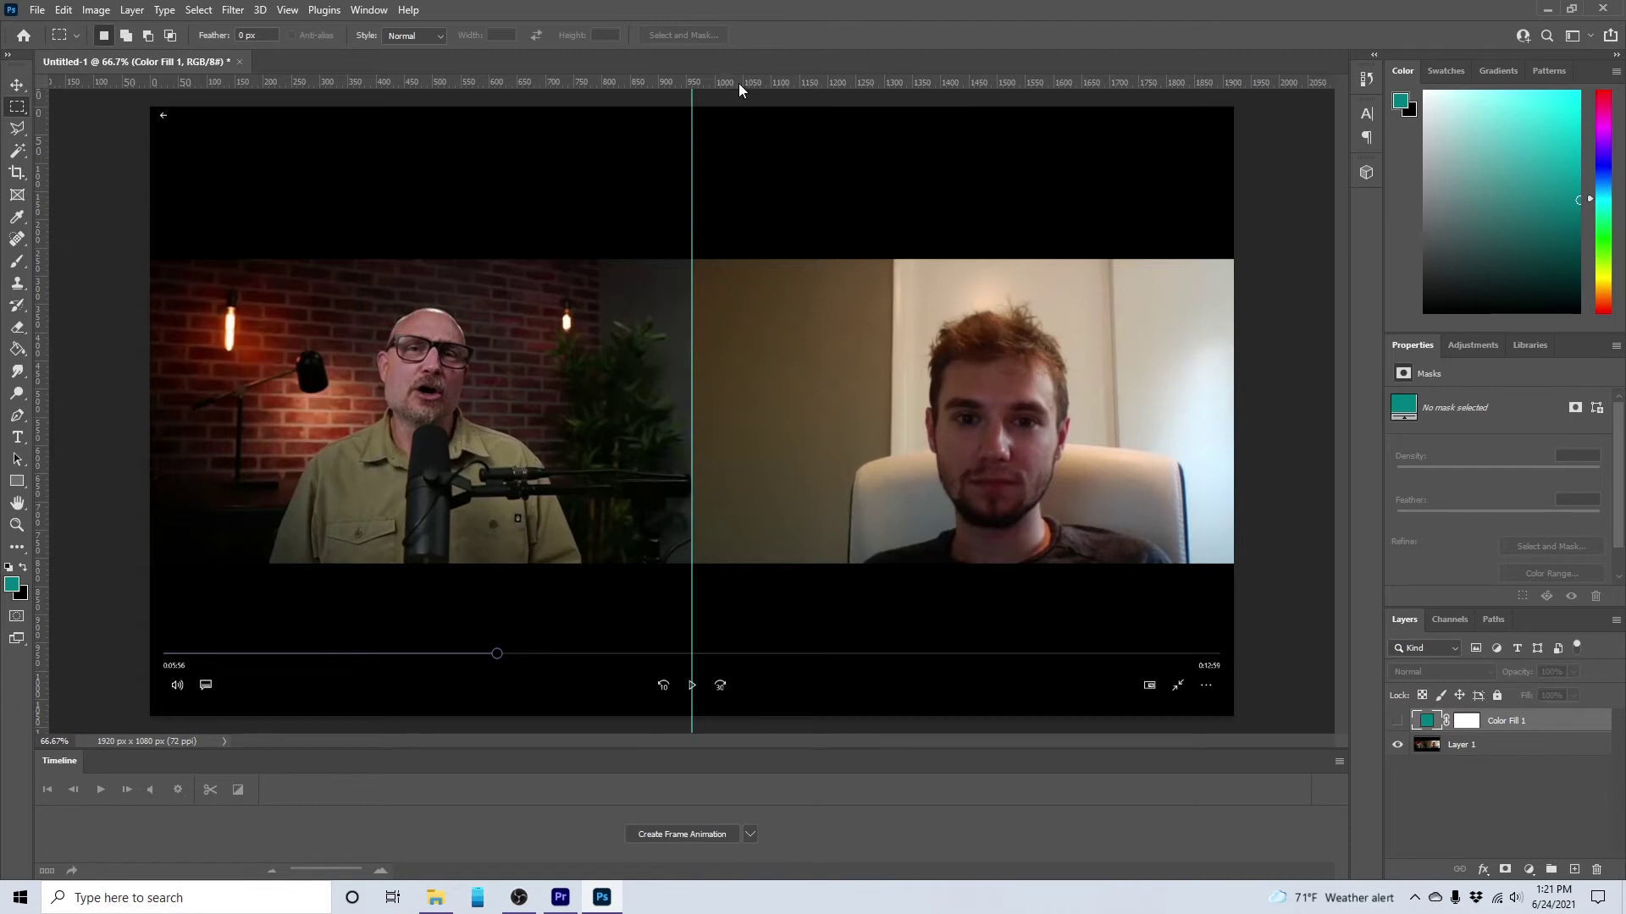
drag(739, 91, 738, 259)
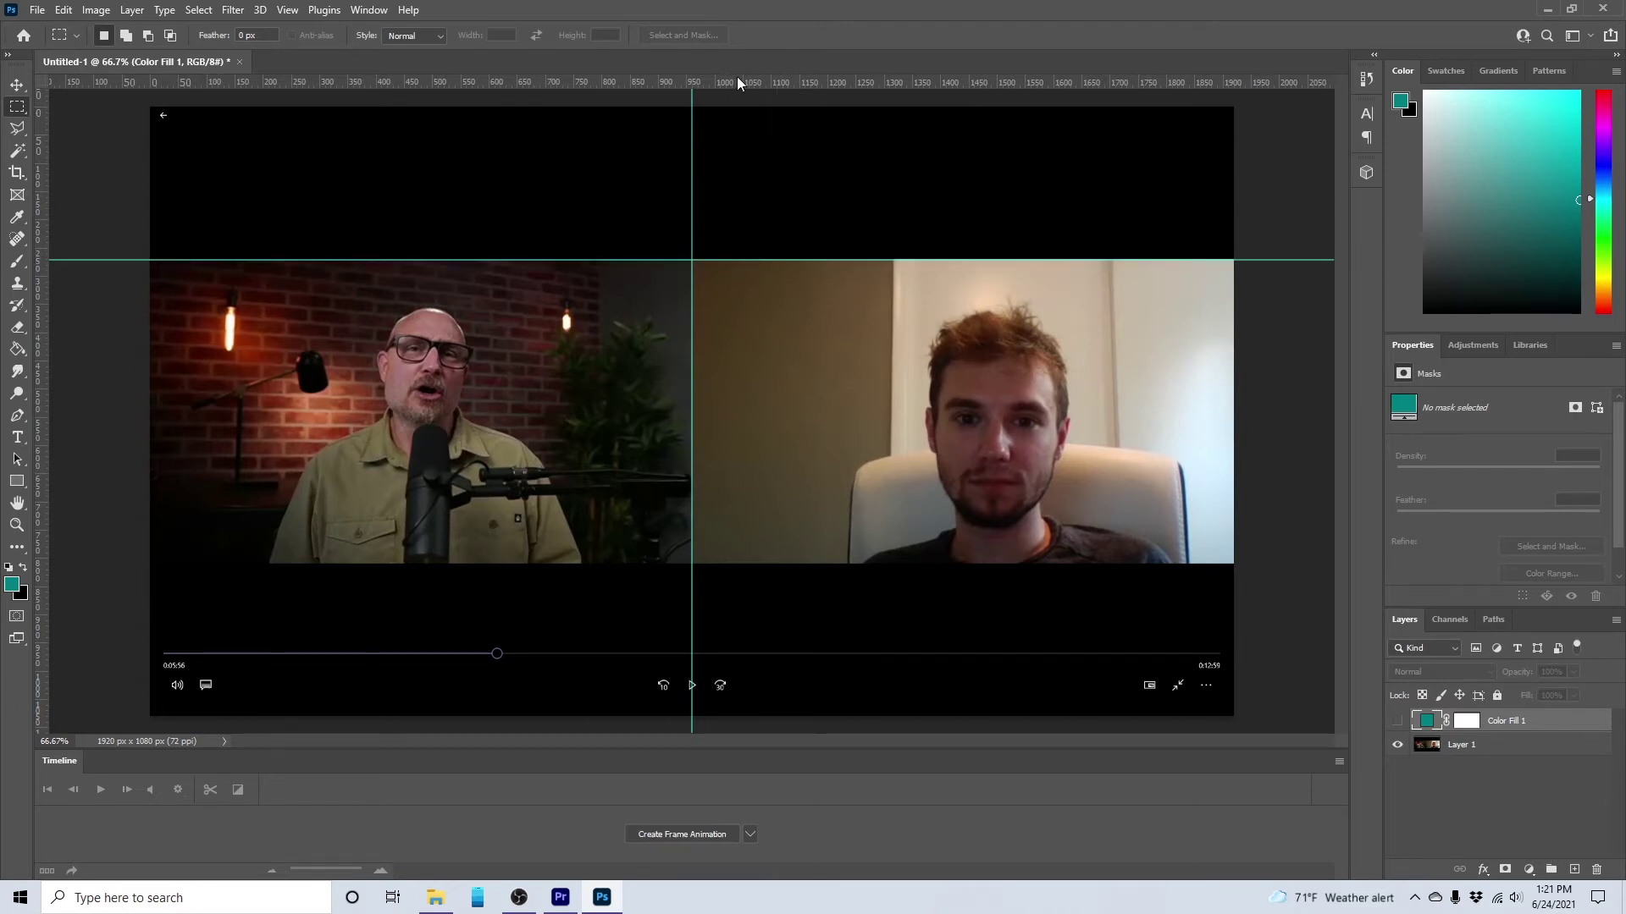
drag(732, 96, 715, 562)
Add guides at both video windows' left and right edges, then show the teal fill again
drag(47, 254, 180, 288)
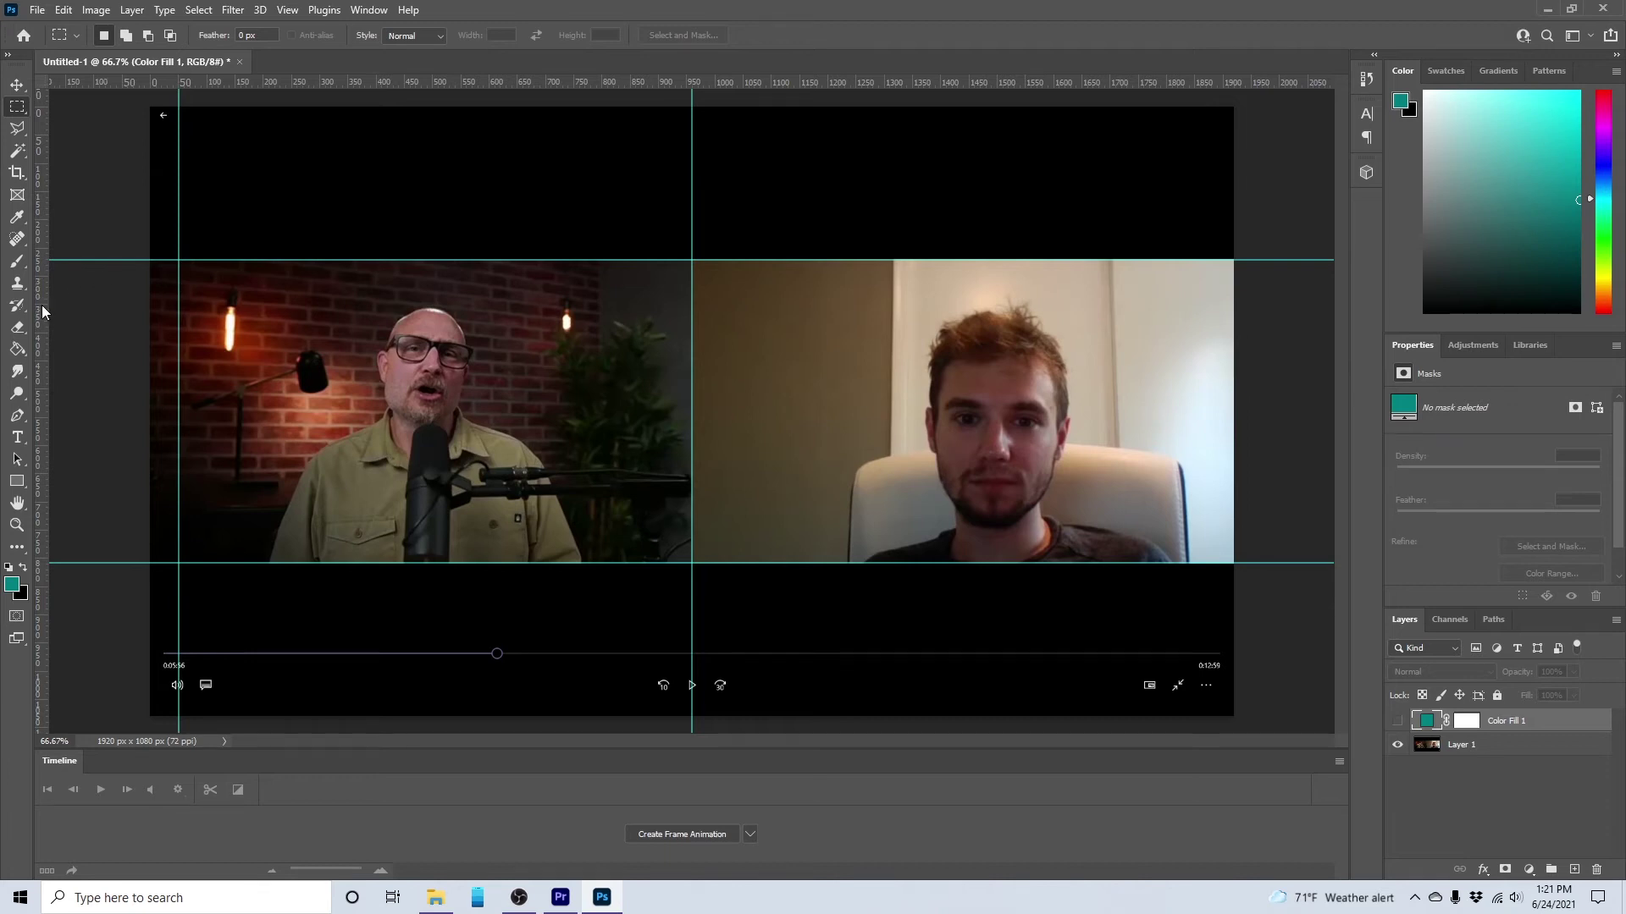
drag(40, 313, 1209, 356)
drag(46, 324, 680, 383)
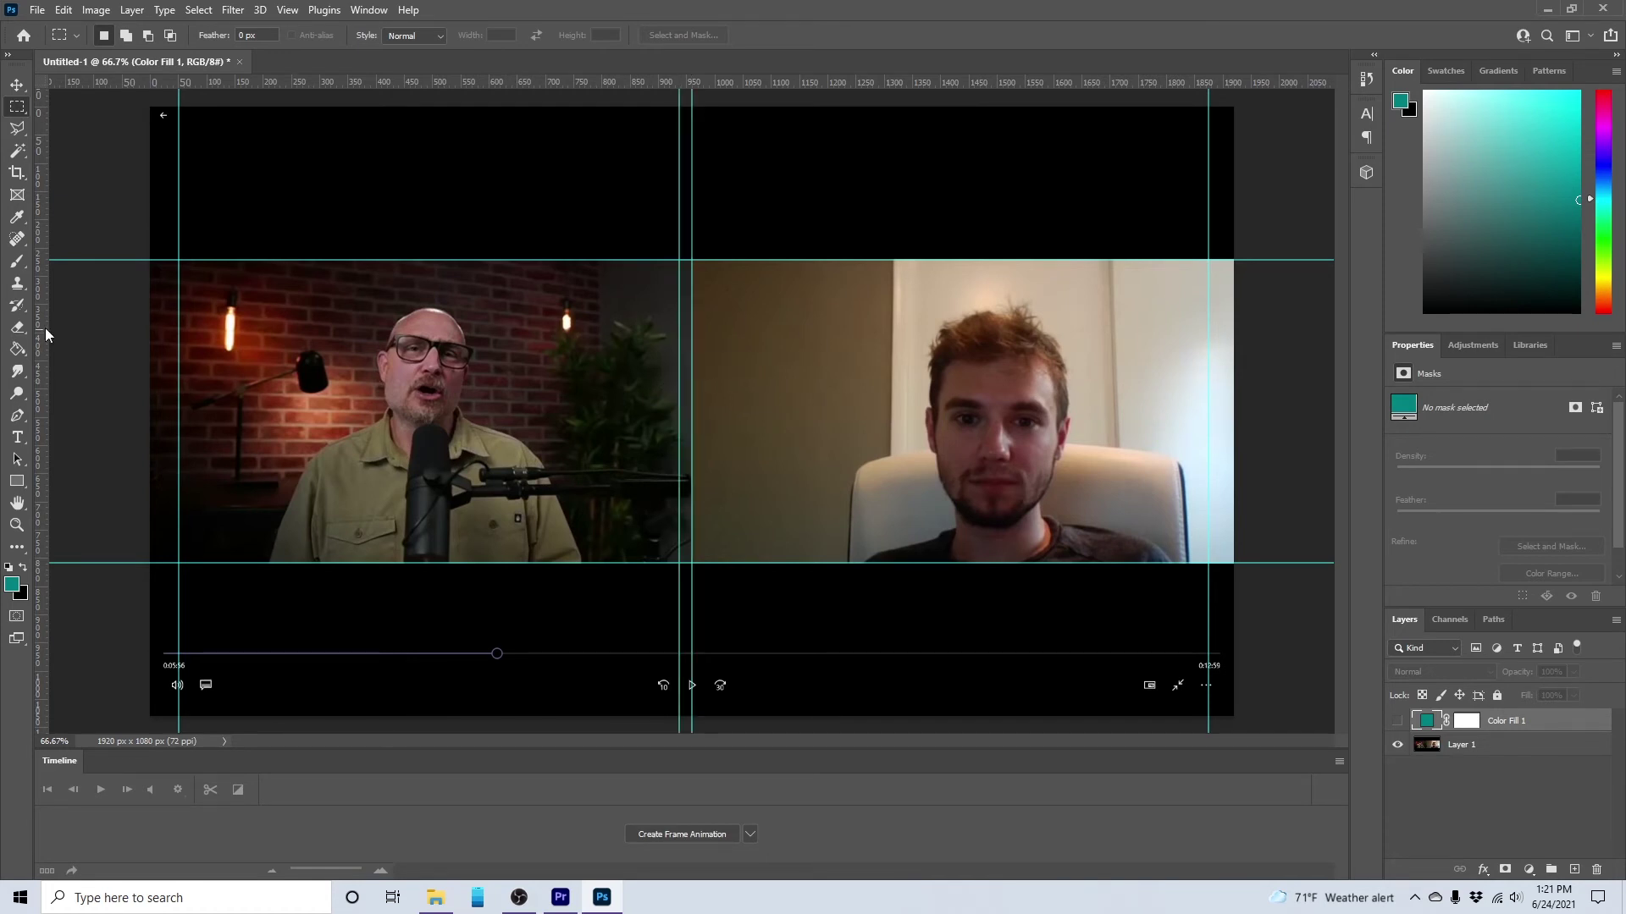
drag(46, 337, 704, 368)
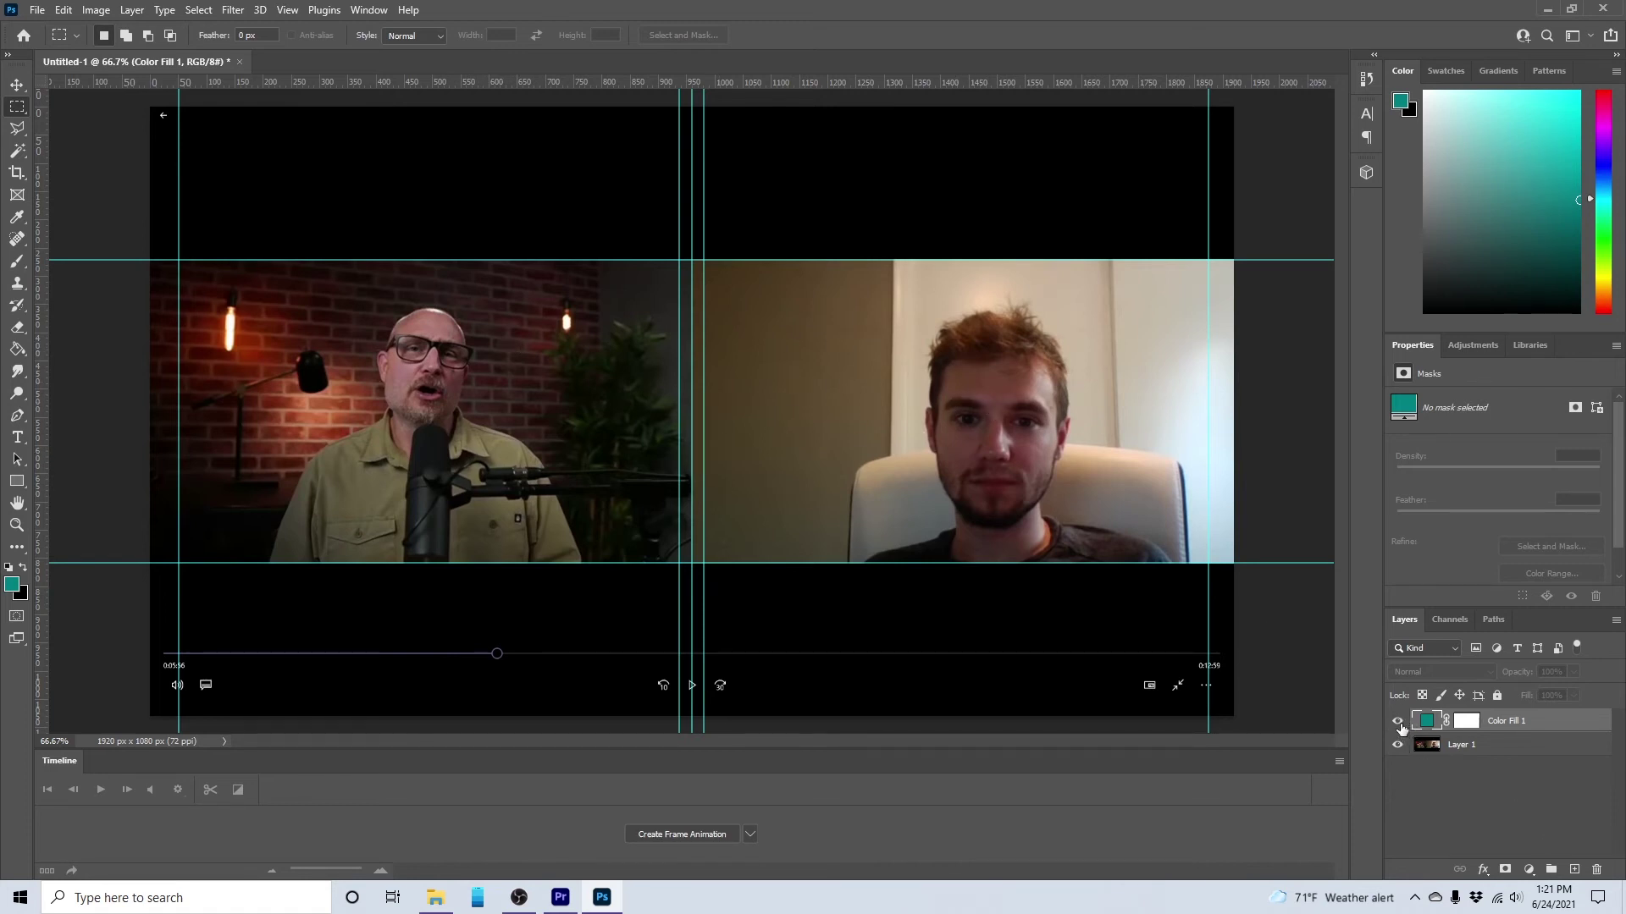
click(1397, 723)
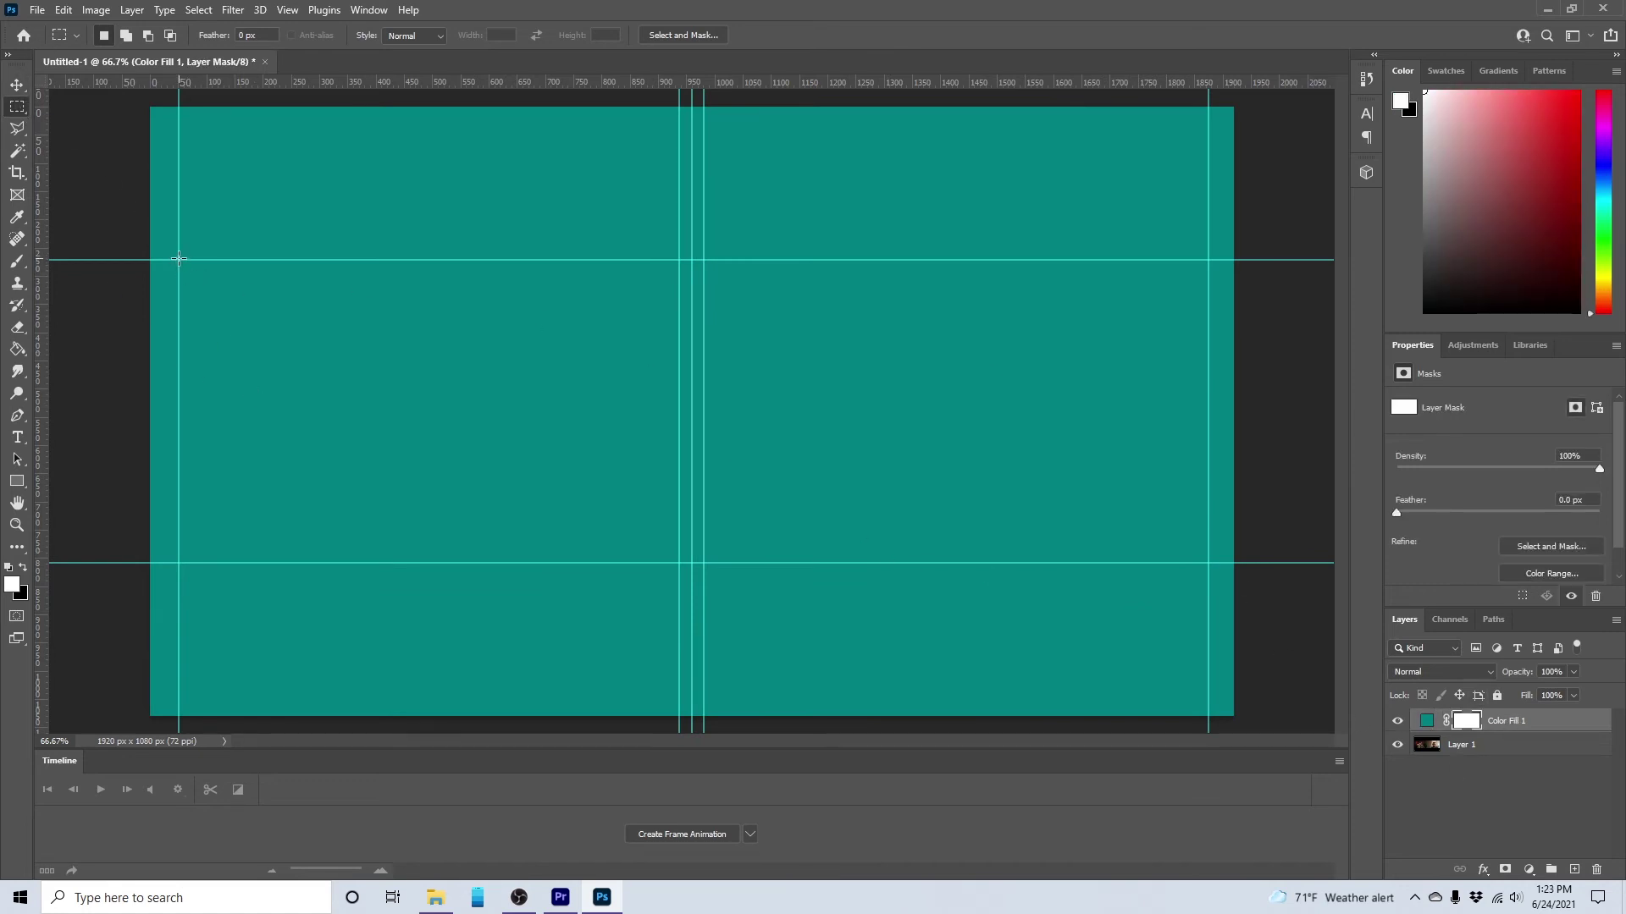
Cut the left video window out of Color Fill 1's layer mask
drag(413, 464, 679, 566)
click(1514, 745)
click(1509, 722)
click(1467, 721)
key(Delete)
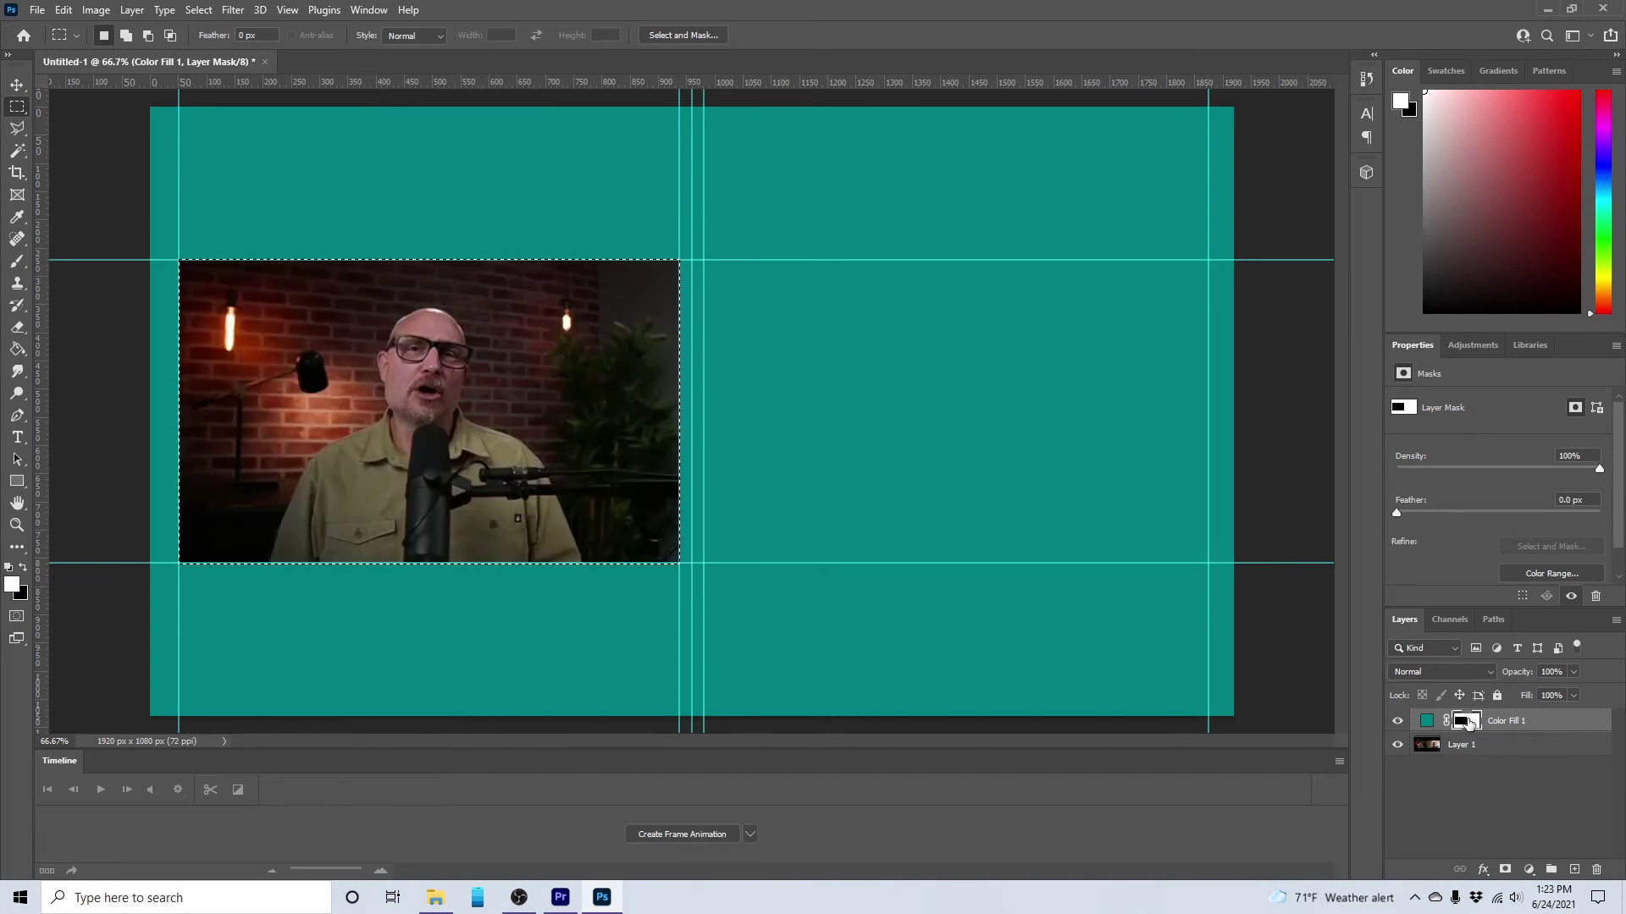
Cut the right video window out of the mask, deselect, and hide Layer 1
drag(567, 315, 676, 434)
drag(703, 495, 1111, 394)
key(Delete)
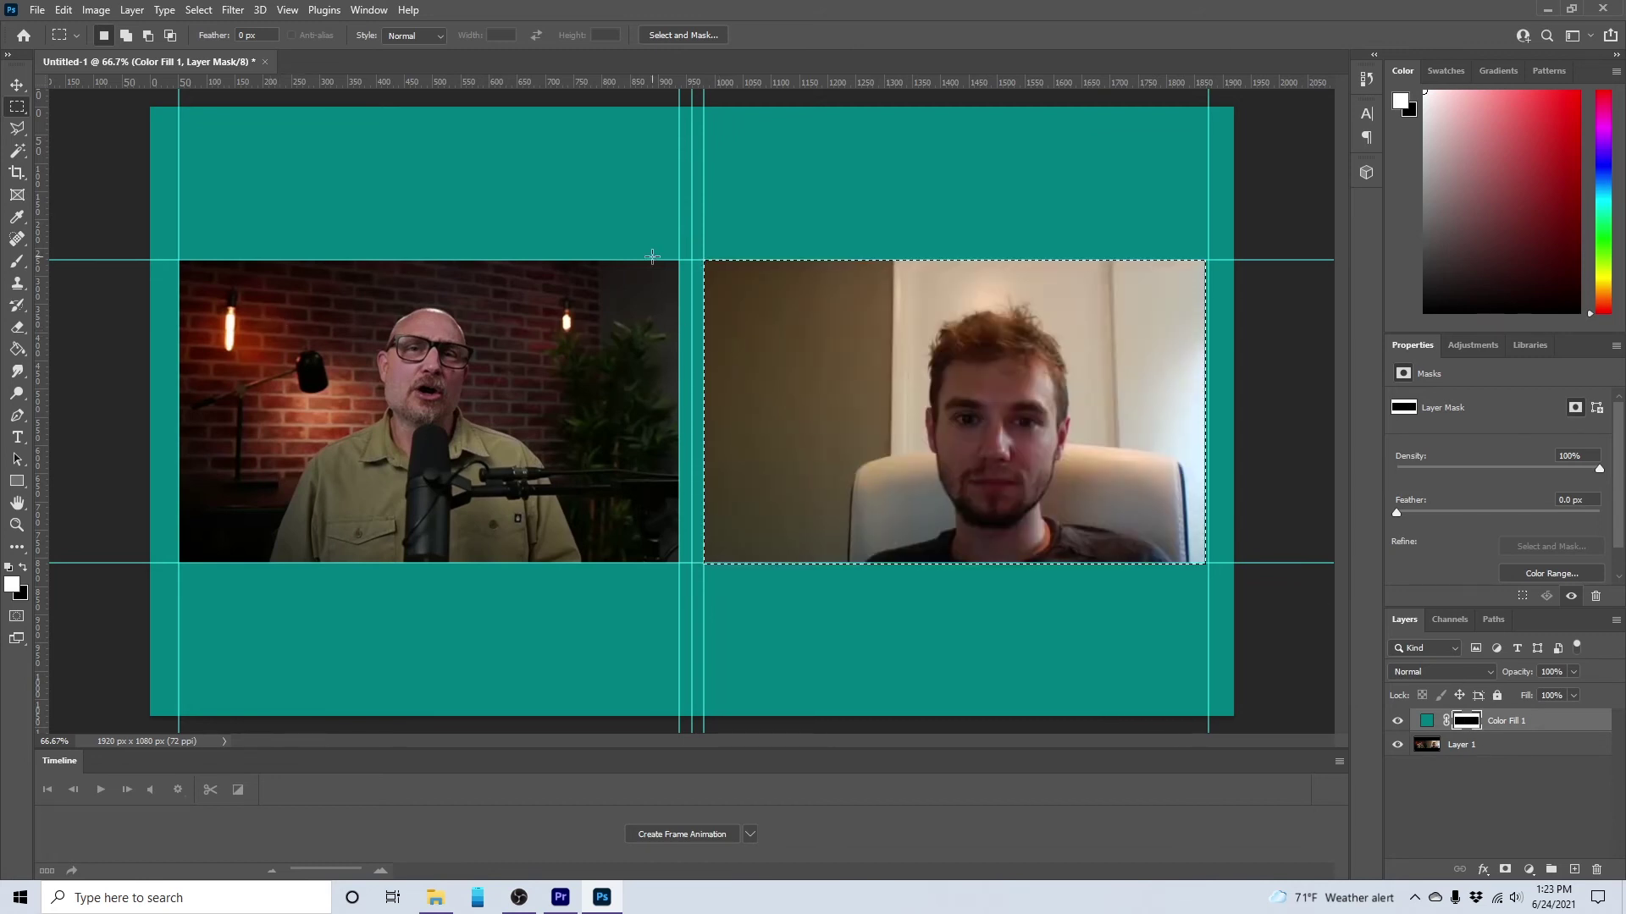
key(ctrl+d)
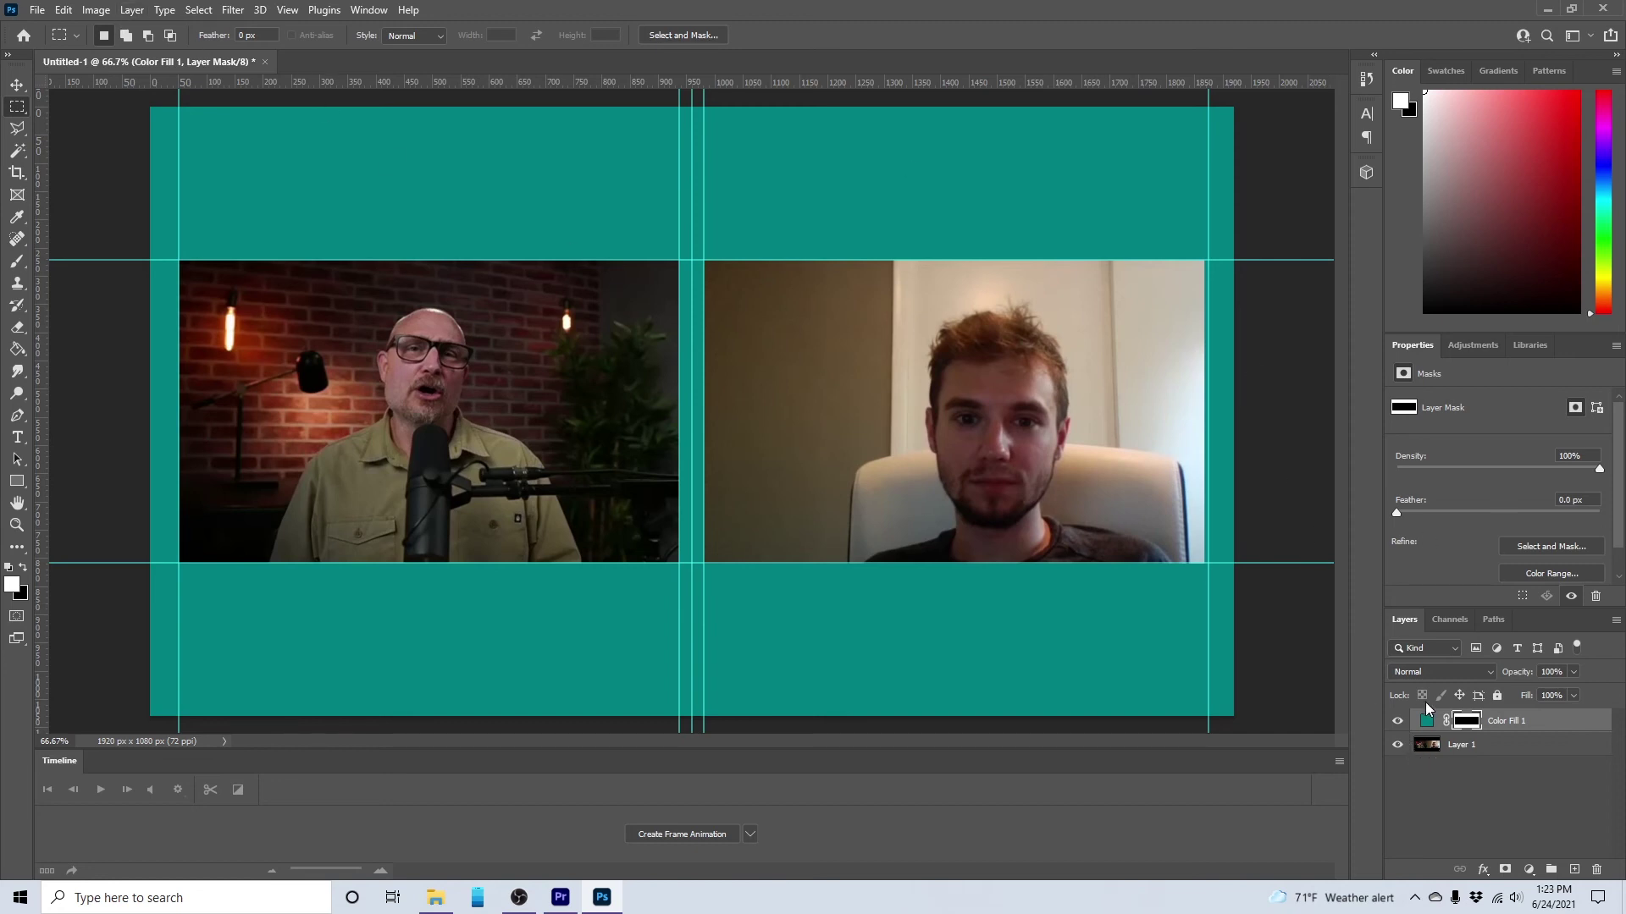
click(1397, 746)
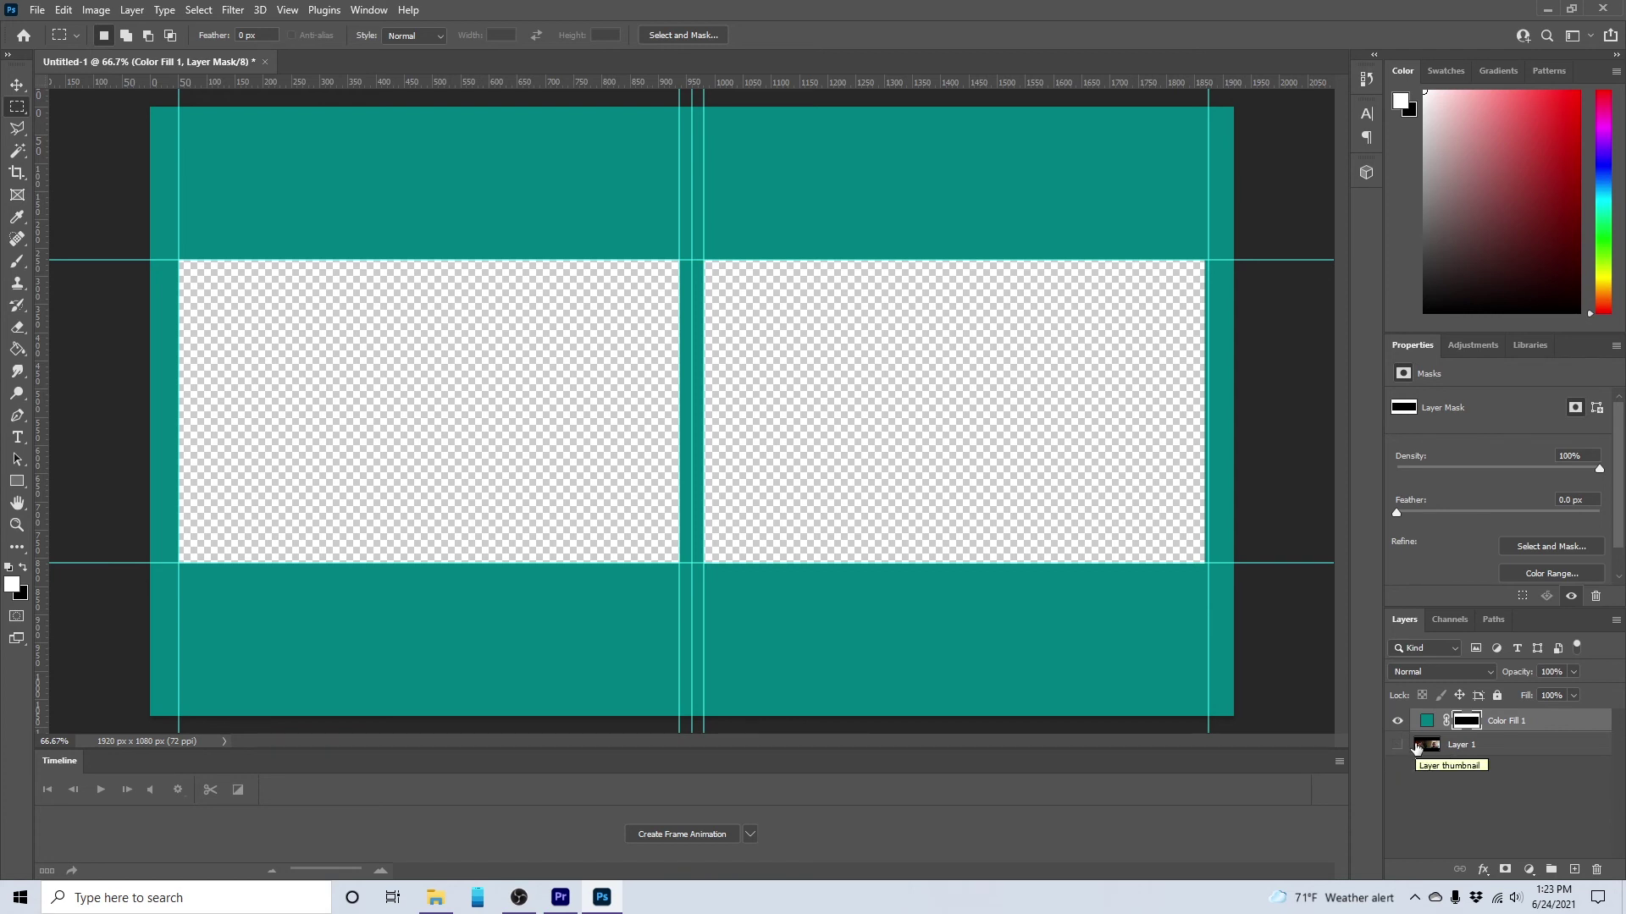
Quick Export the teal overlay as a PNG named border to the Desktop
click(37, 10)
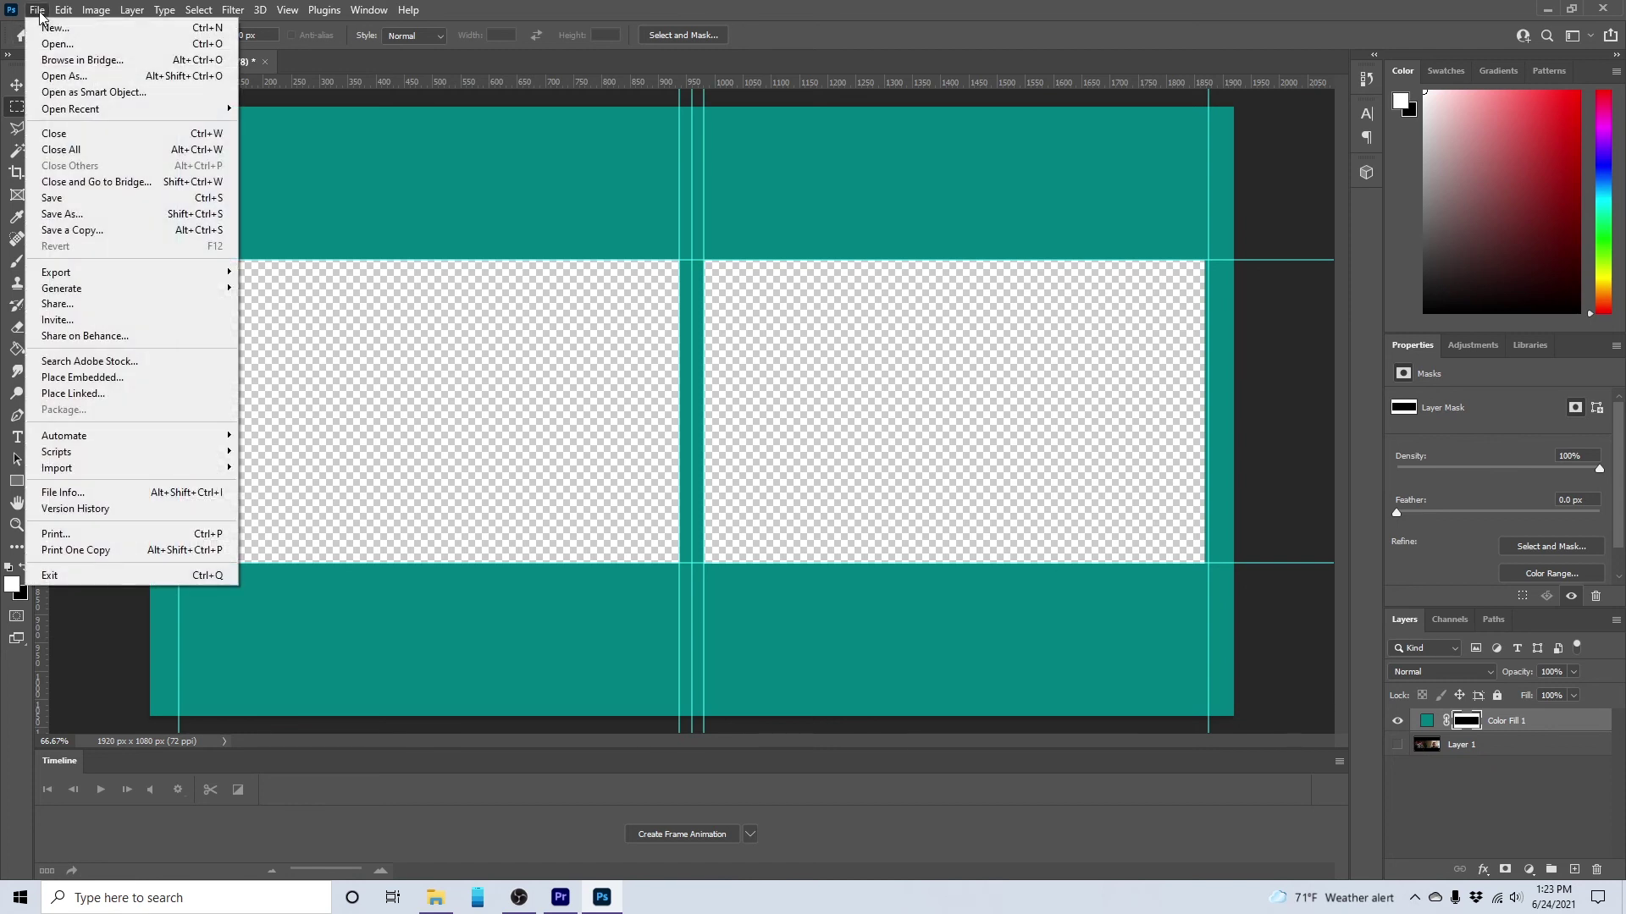
mouse_move(116, 276)
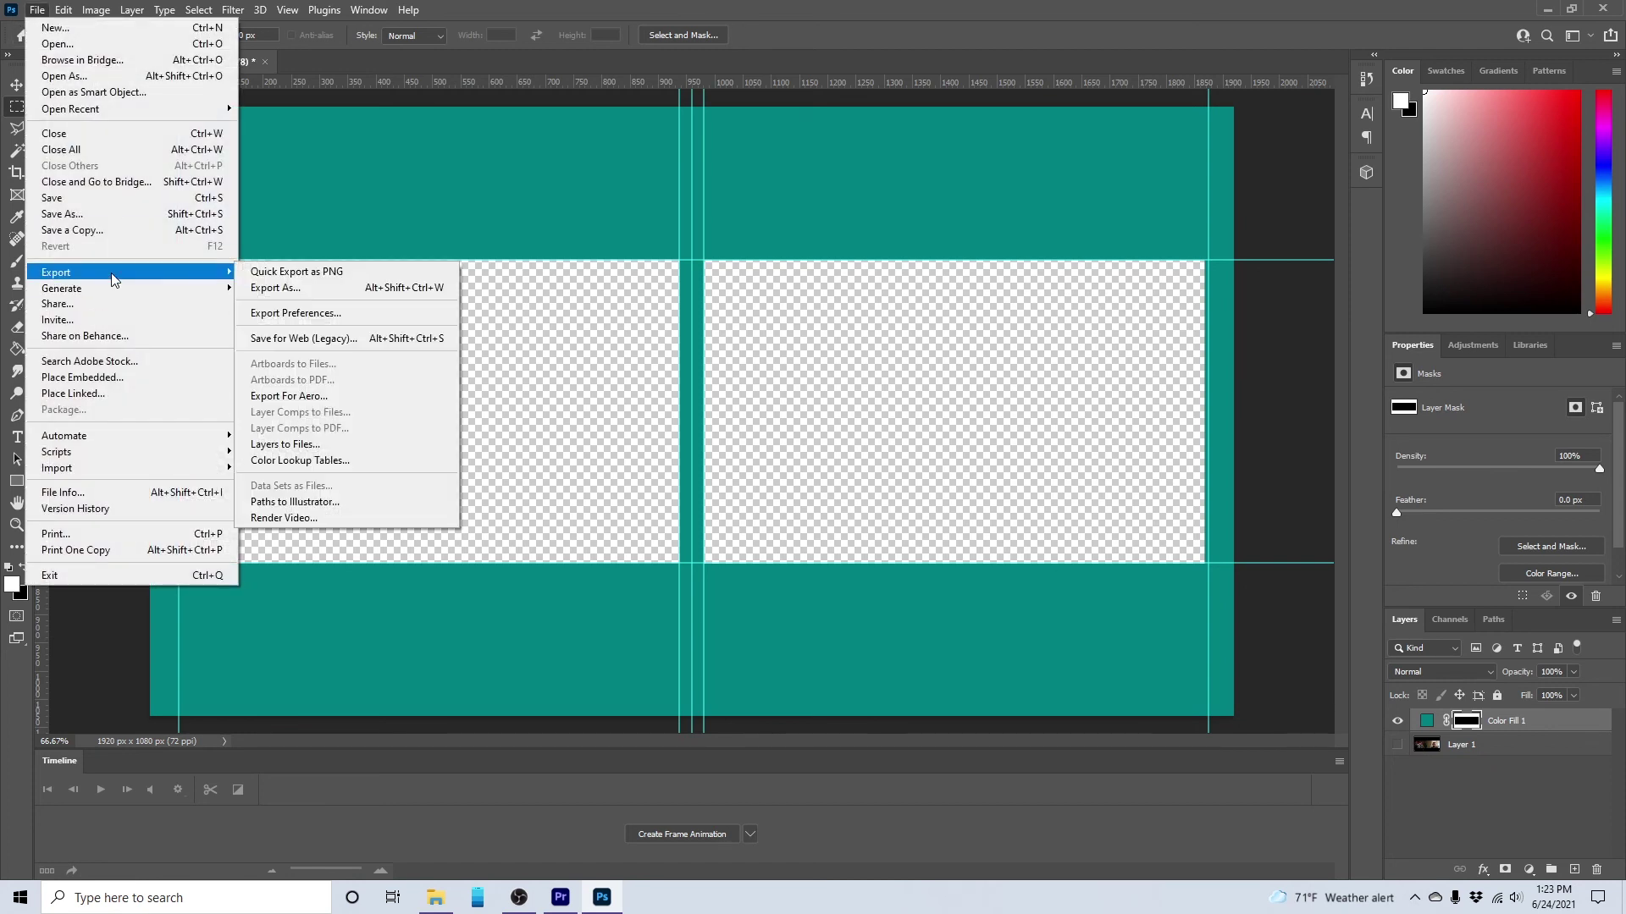
click(315, 272)
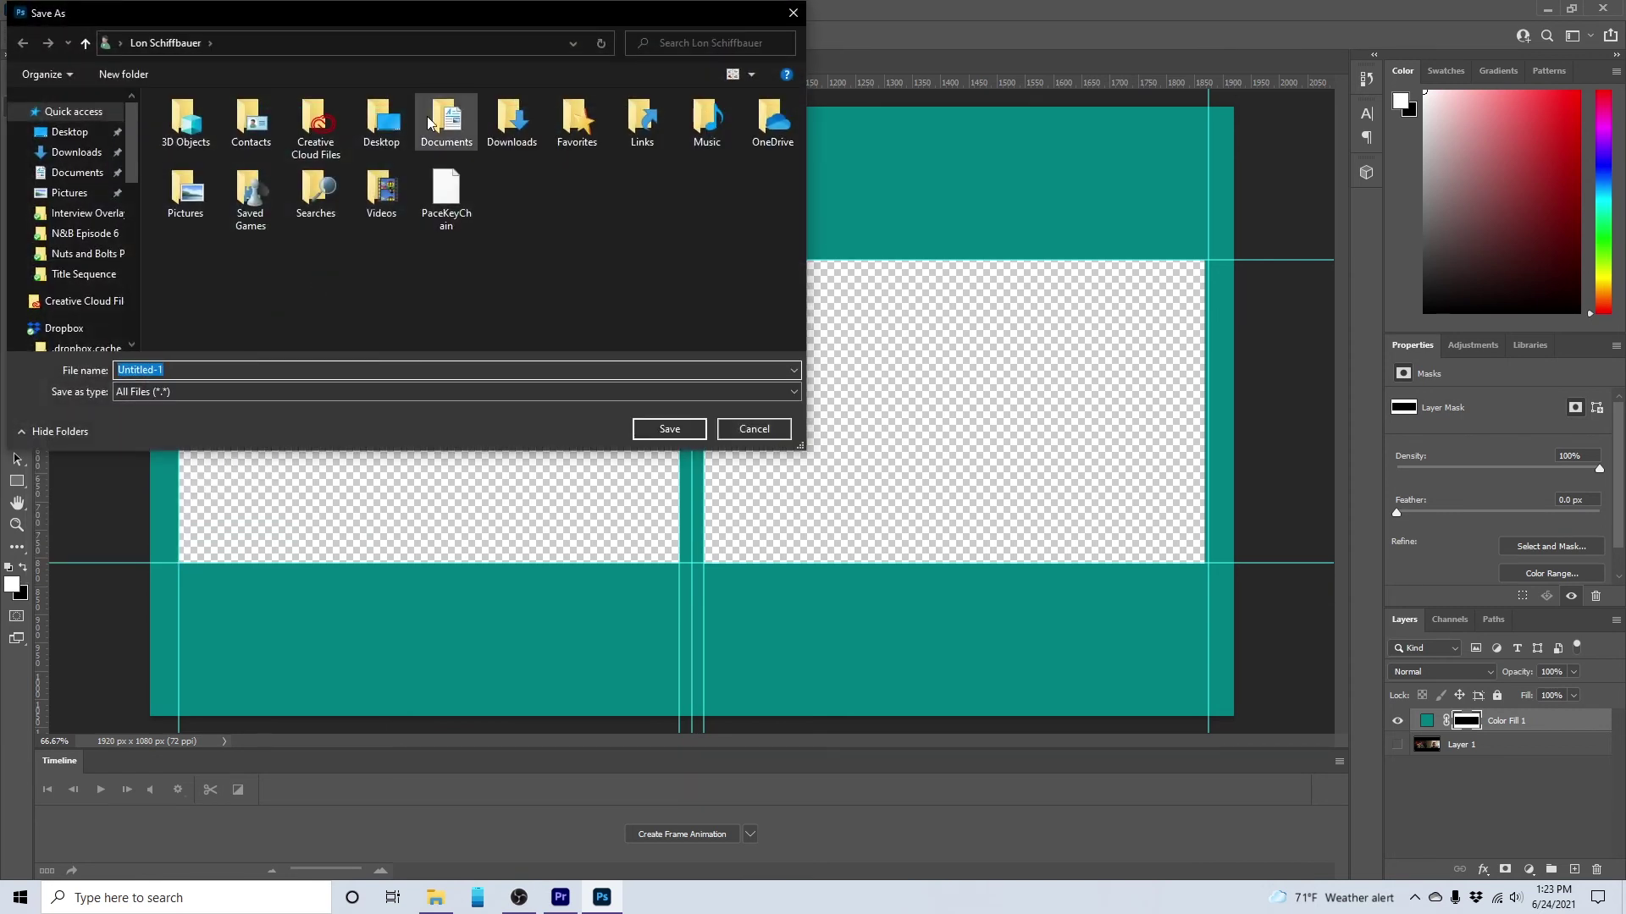
click(91, 134)
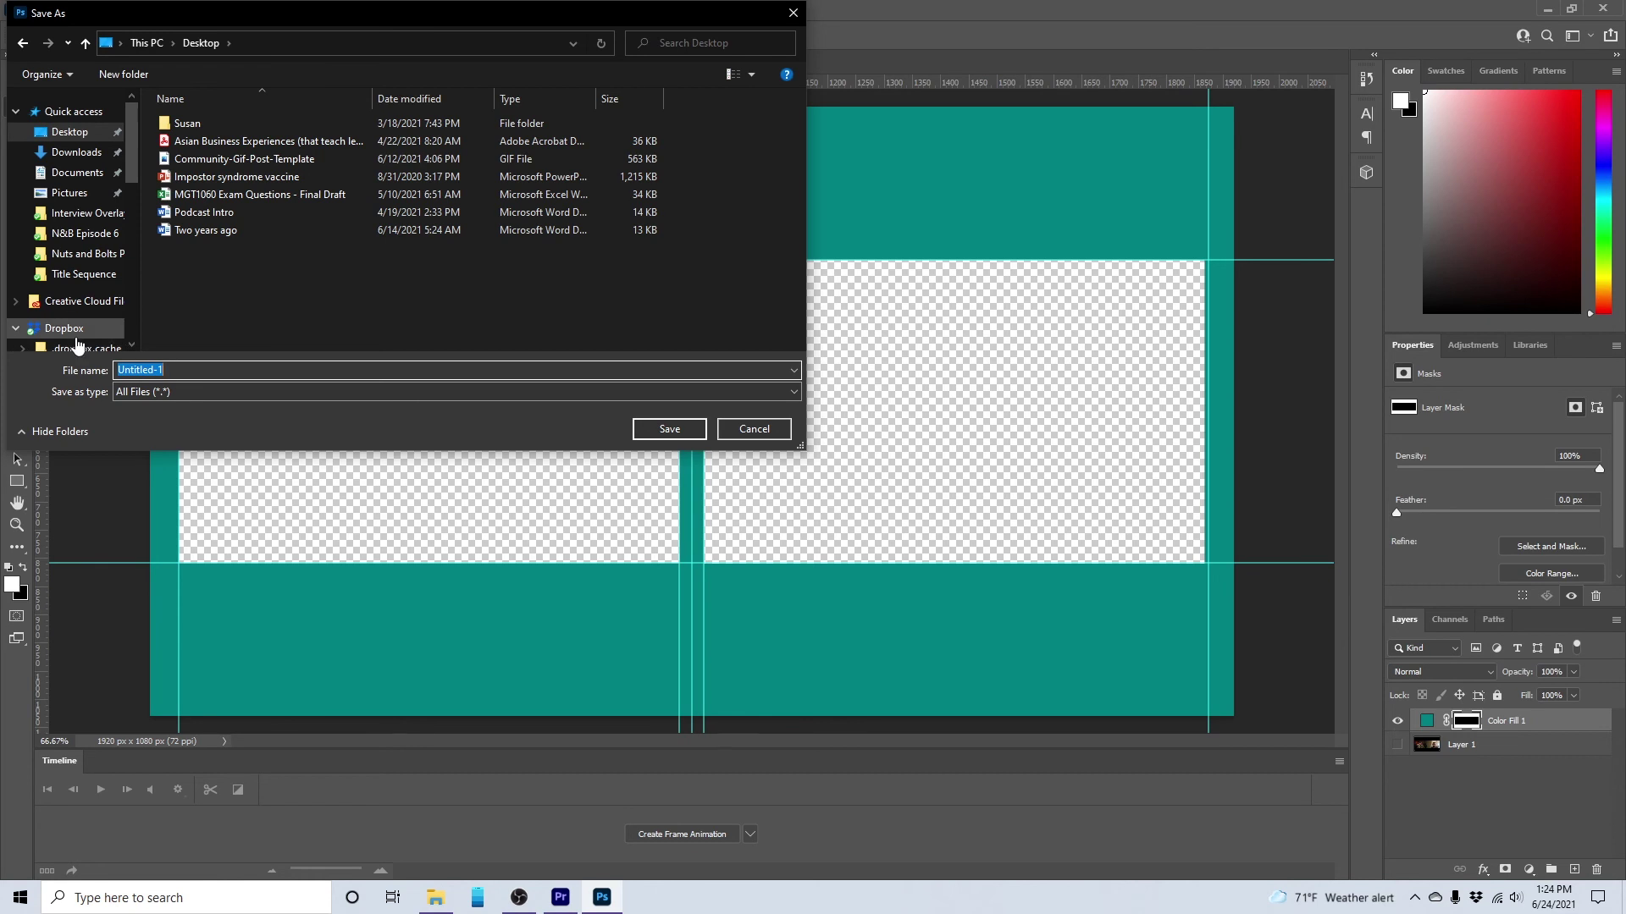
text(border)
key(Return)
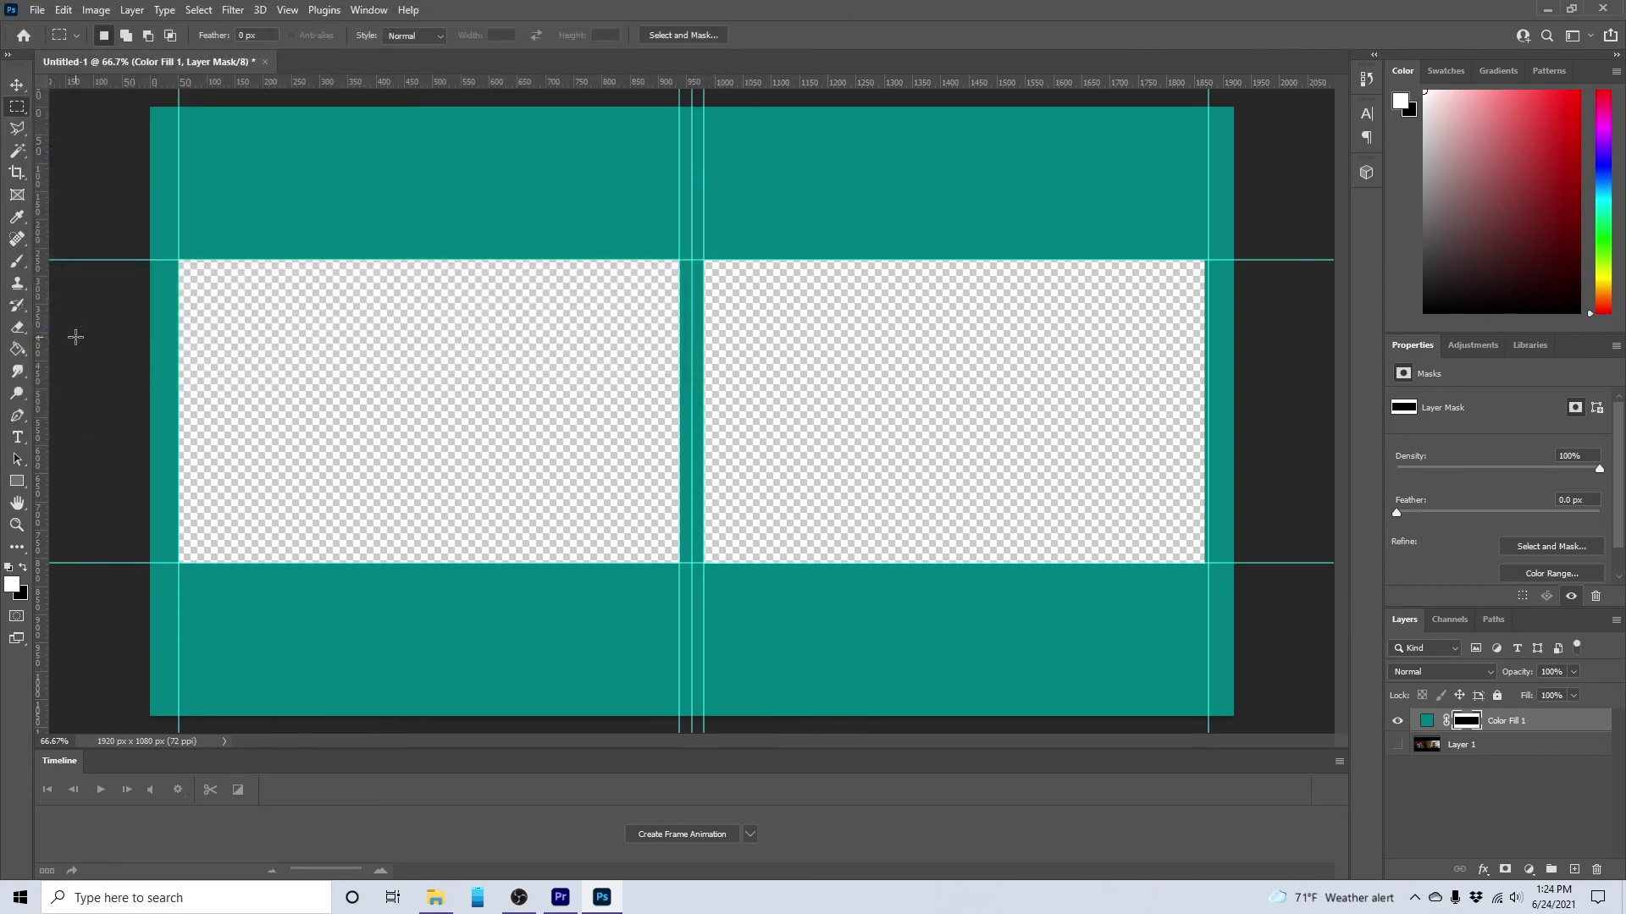
click(1549, 15)
Drag the border PNG from the desktop into the N&B Episode 6 Explorer window
drag(35, 463, 790, 454)
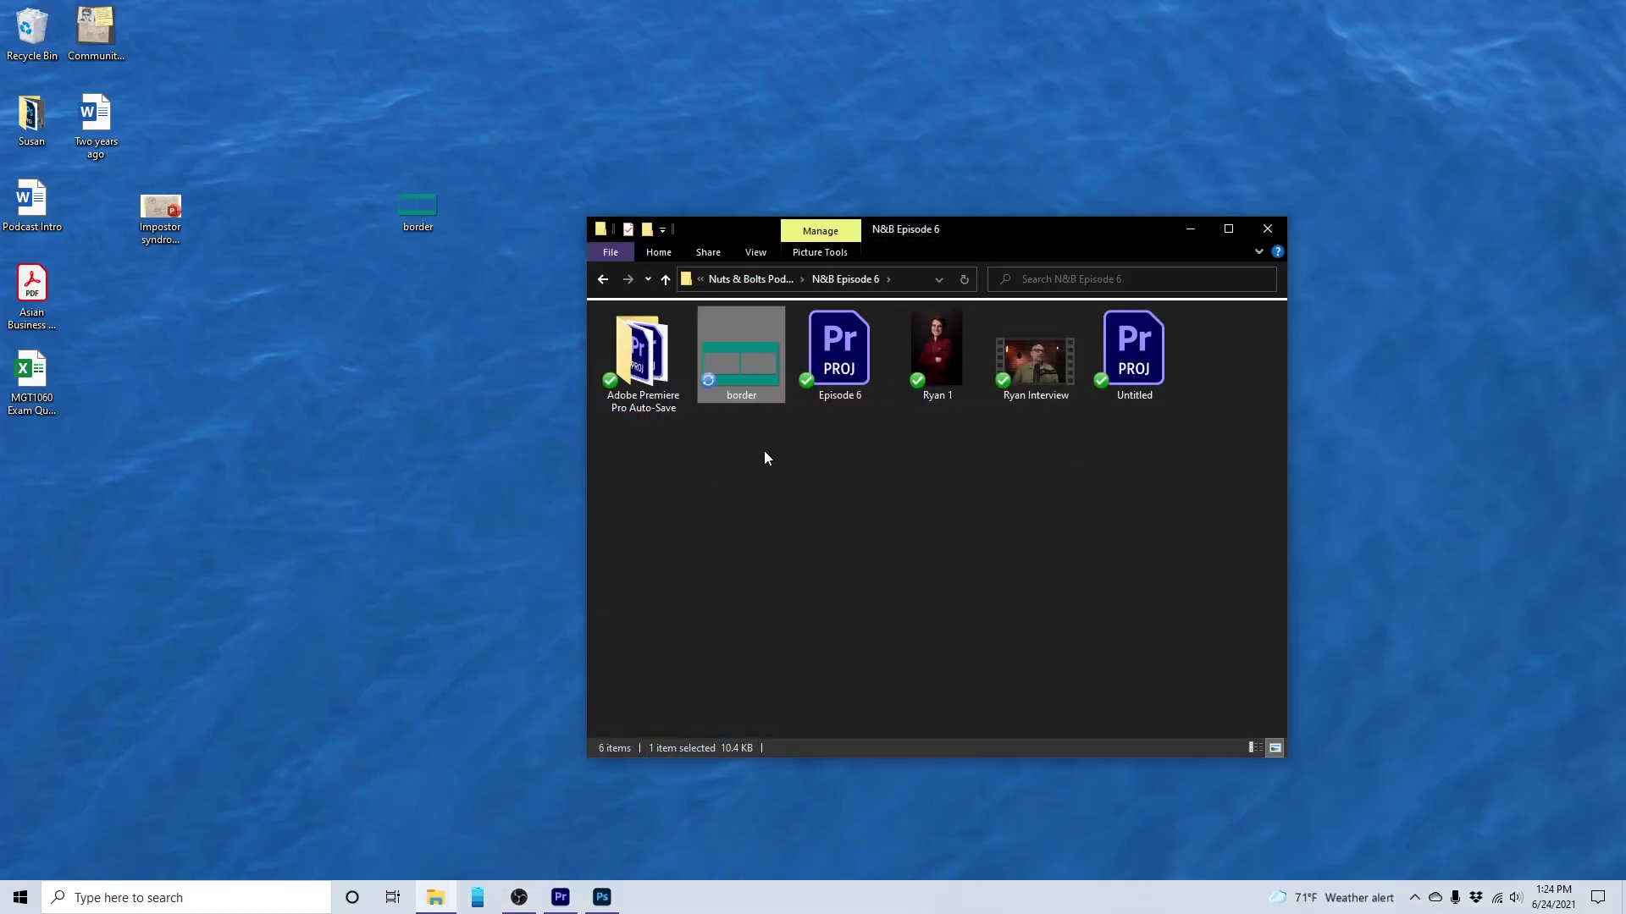